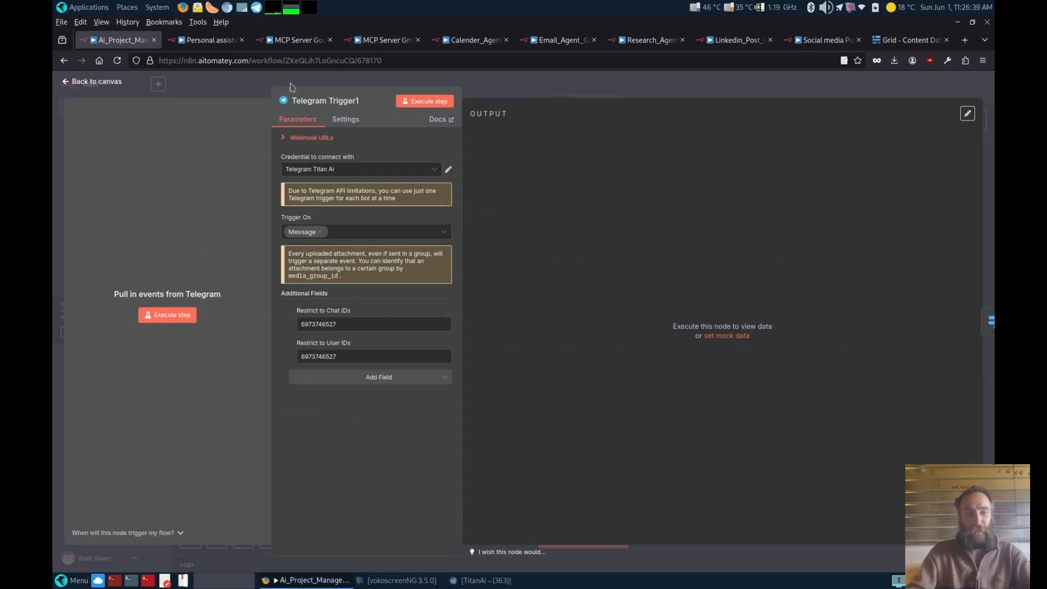
Inspect the Telegram trigger node's credential and its chat and user ID restrictions.
click(508, 85)
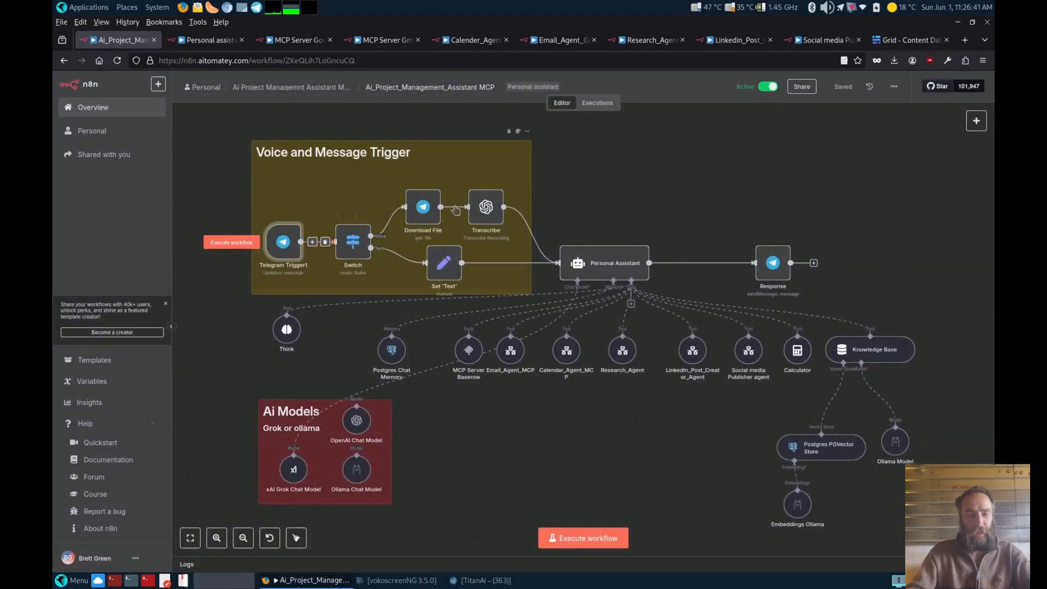
double_click(283, 246)
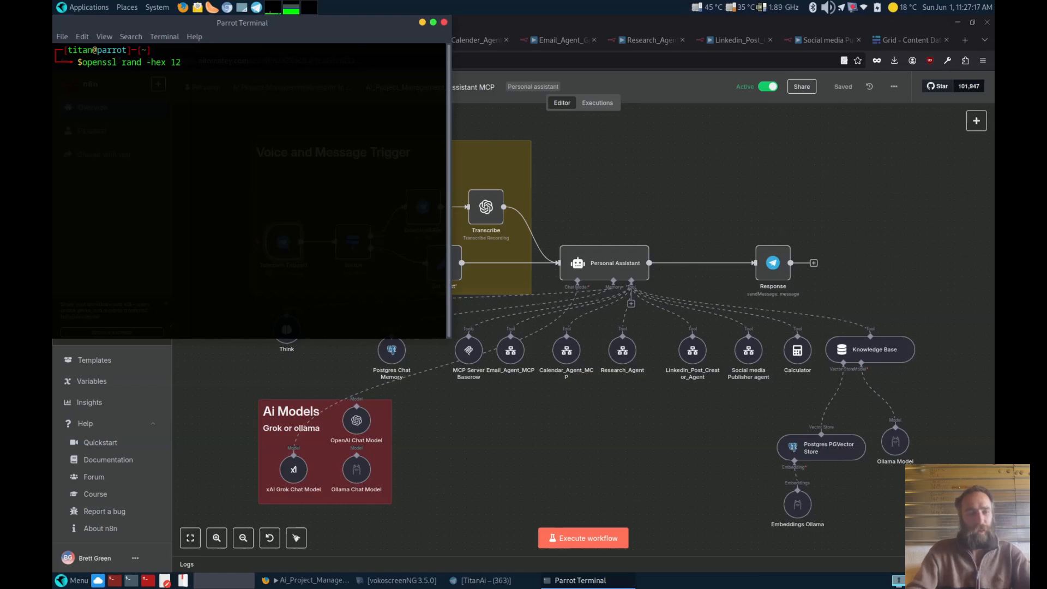
Generate a random hex key in the terminal with openssl rand -hex 12, and close the terminal.
key(Return)
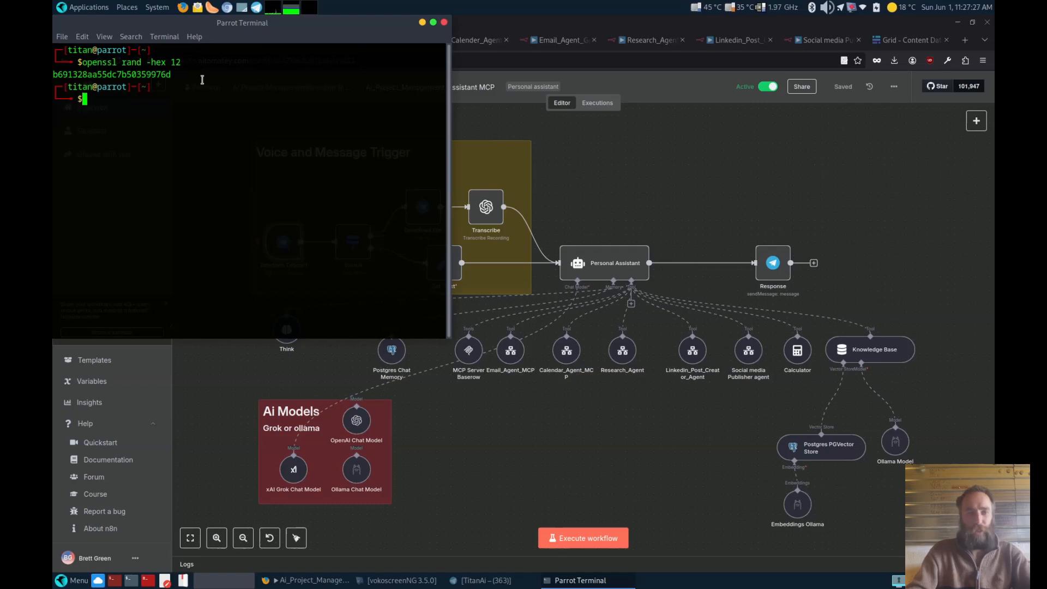
click(443, 23)
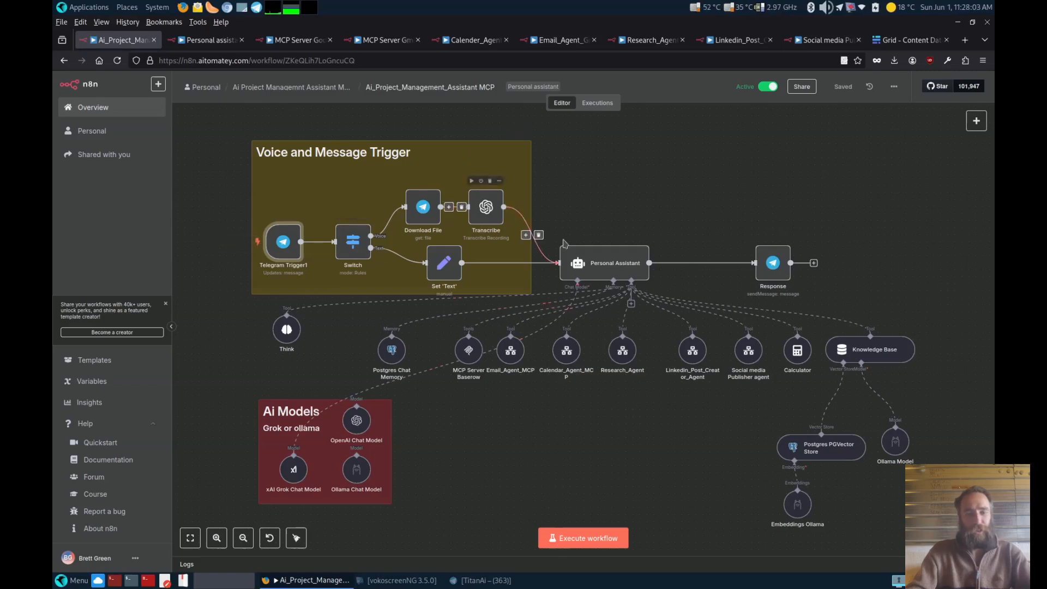
Read through the Personal Assistant node's full system message, and return to the workflow canvas.
double_click(590, 265)
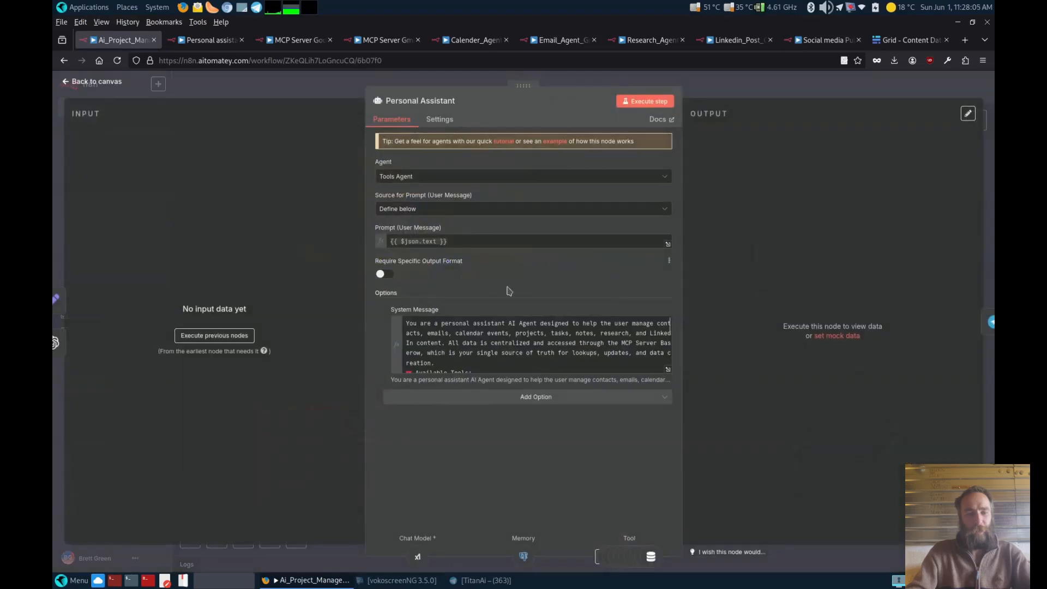
click(668, 370)
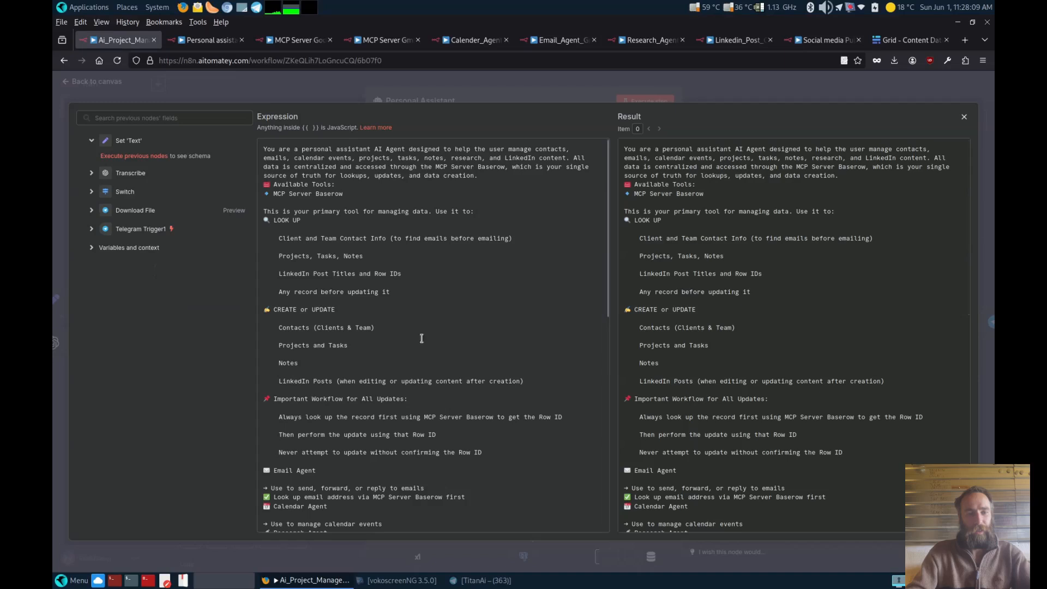
scroll(420, 279, down, 10)
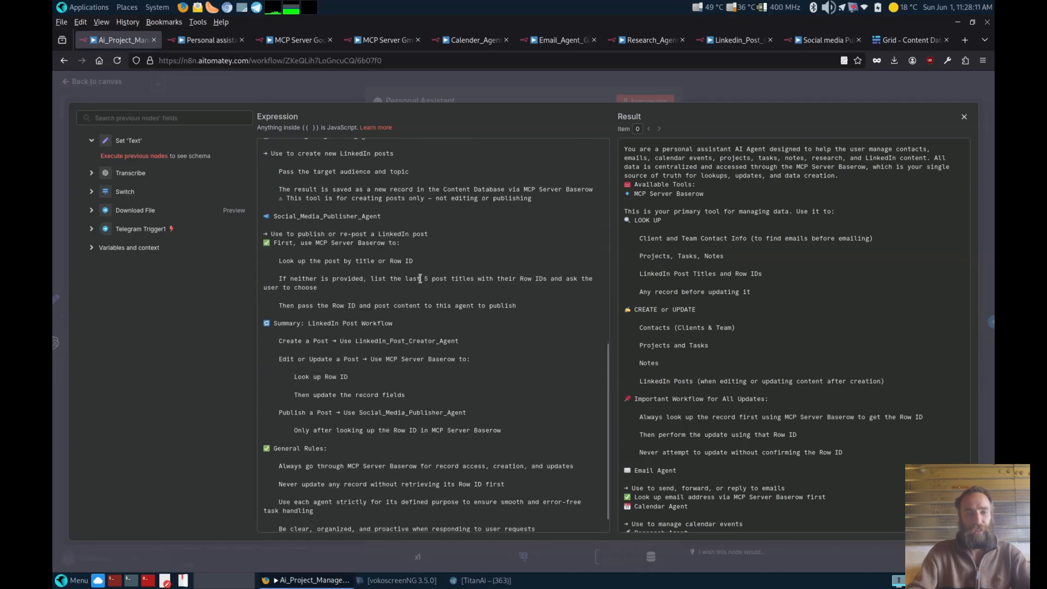
key(Escape)
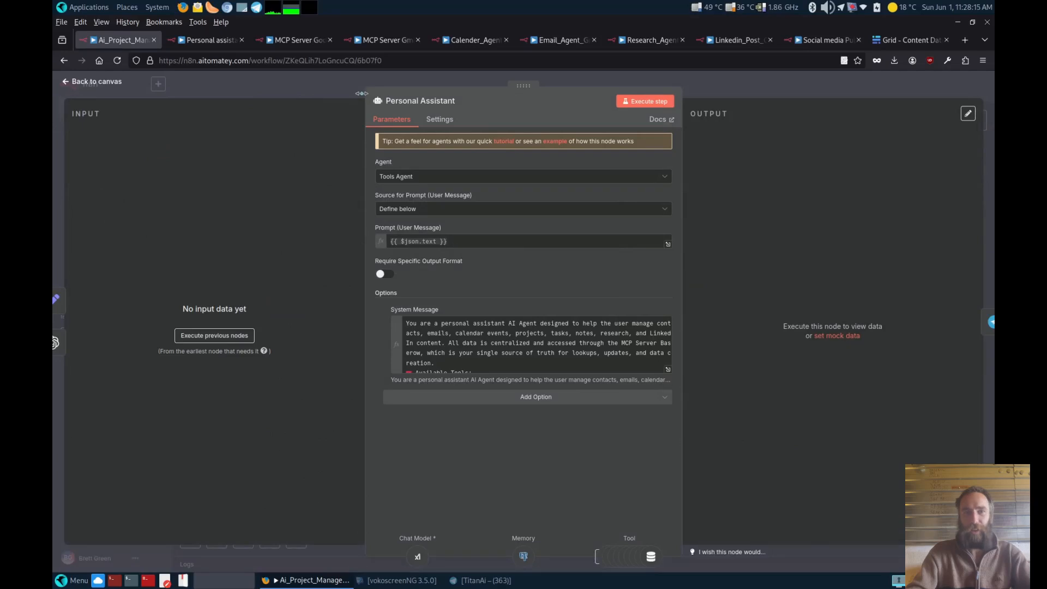
click(336, 86)
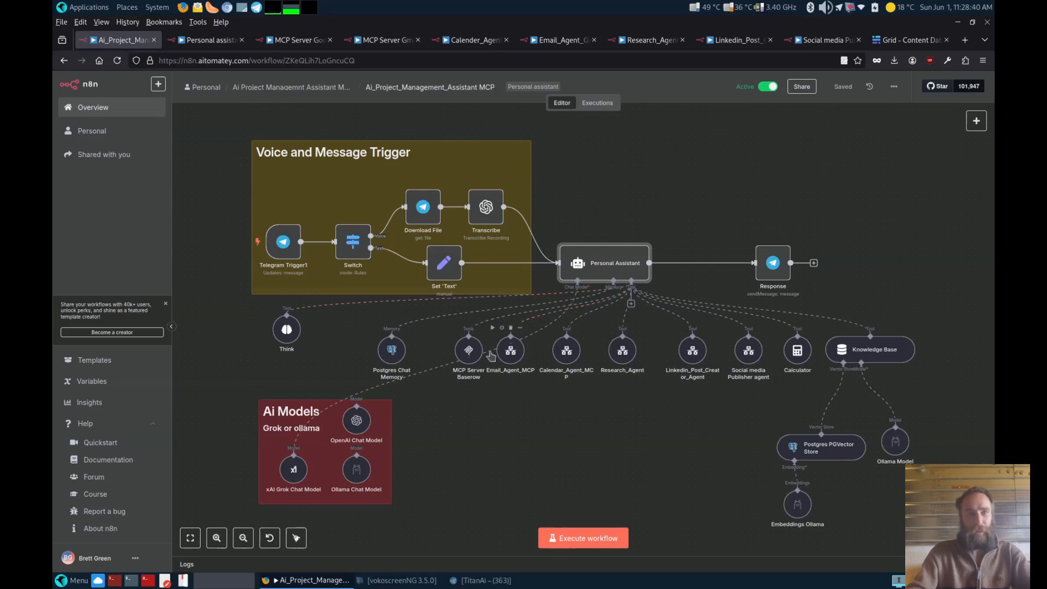
Look through the MCP server workflows for Baserow, Google Calendar and Gmail and the tools attached to each.
drag(462, 354, 456, 355)
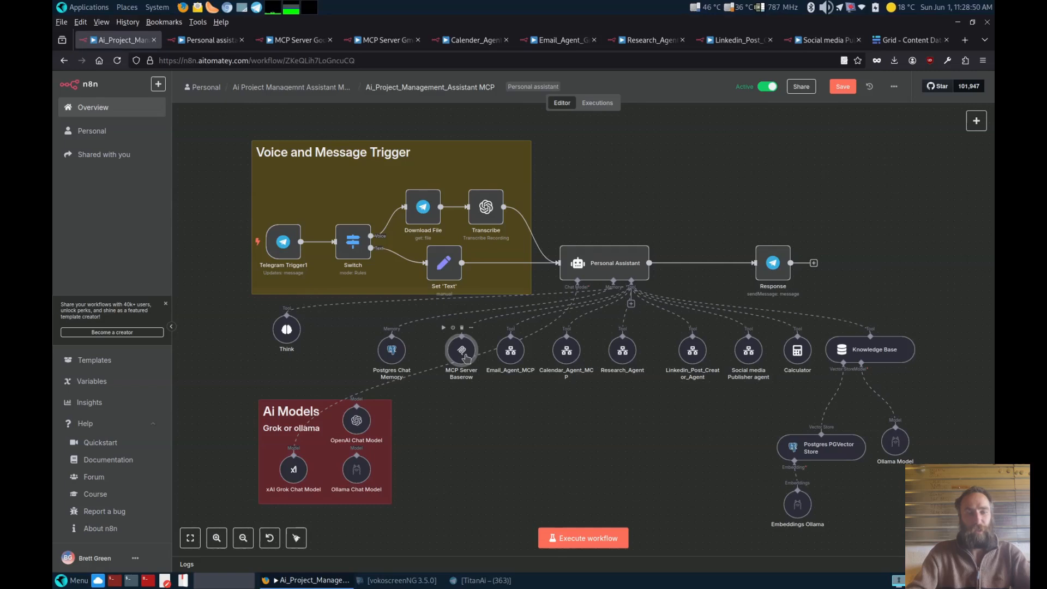
click(226, 45)
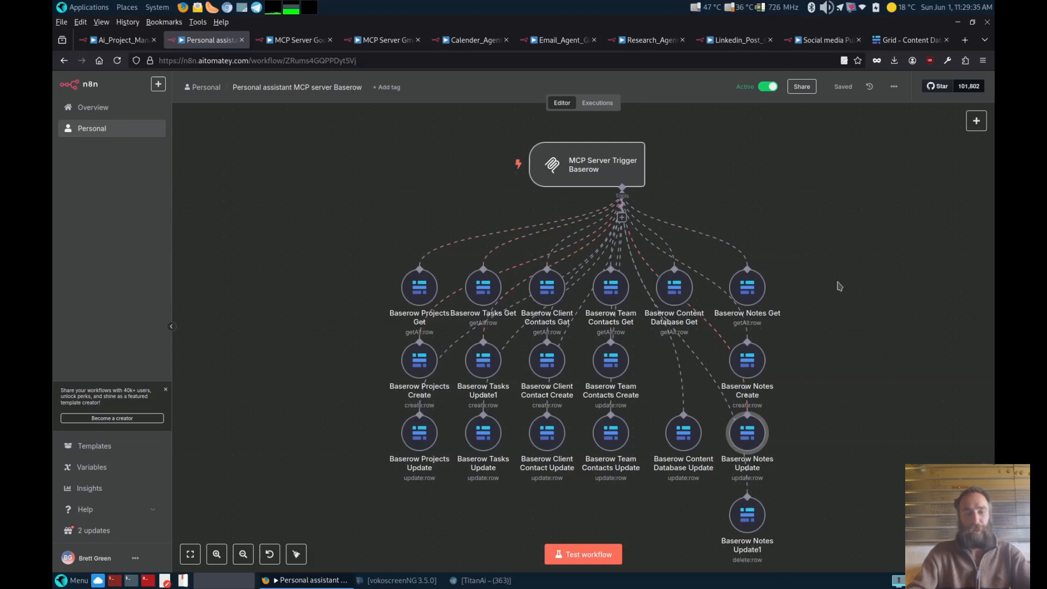
click(289, 41)
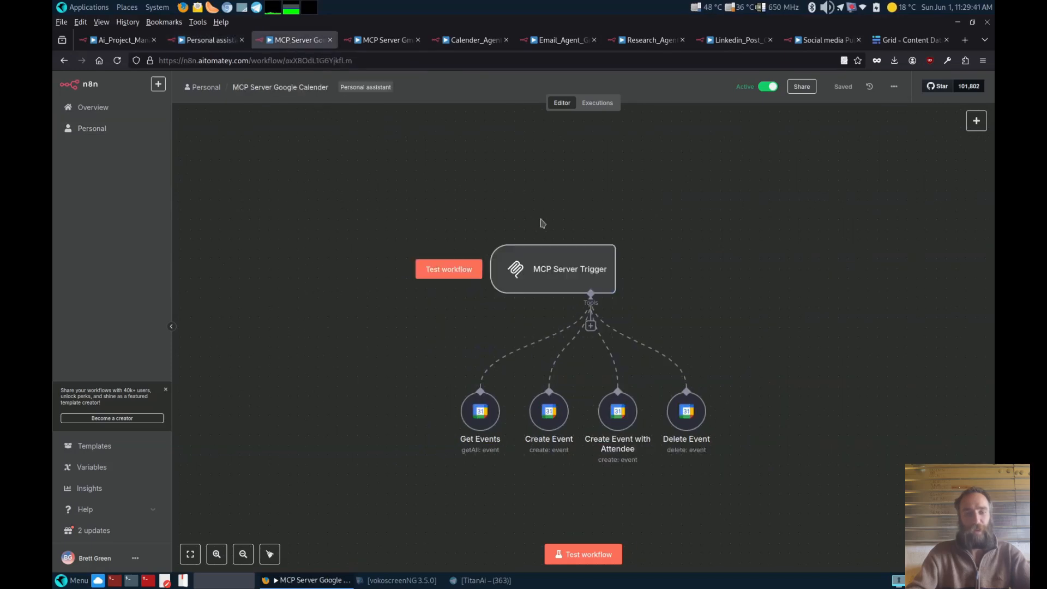
click(382, 44)
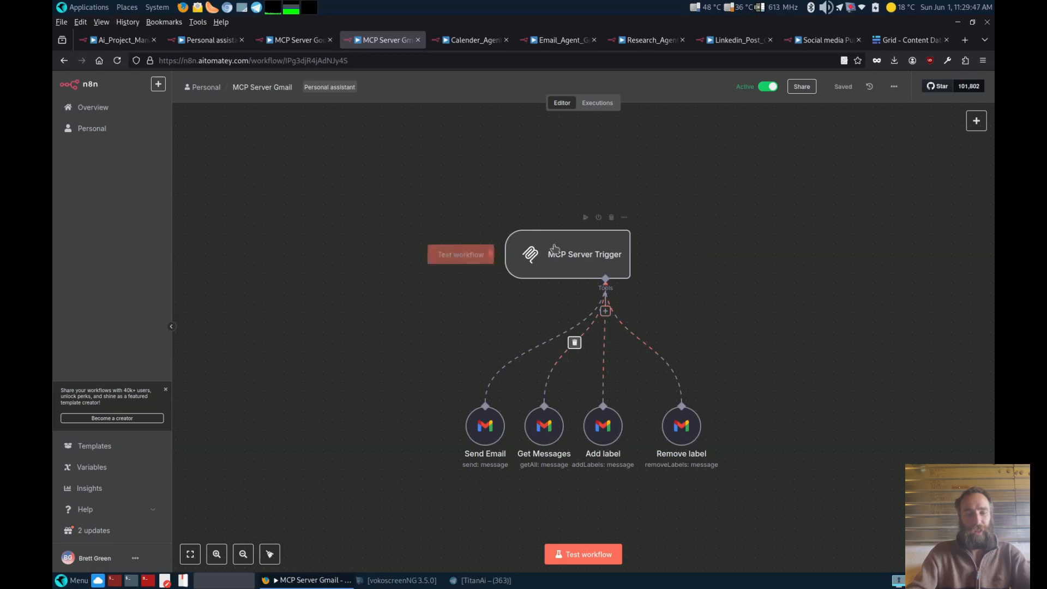
Examine the calendar, email, research, LinkedIn post creator and social media publishing agent workflows.
click(469, 41)
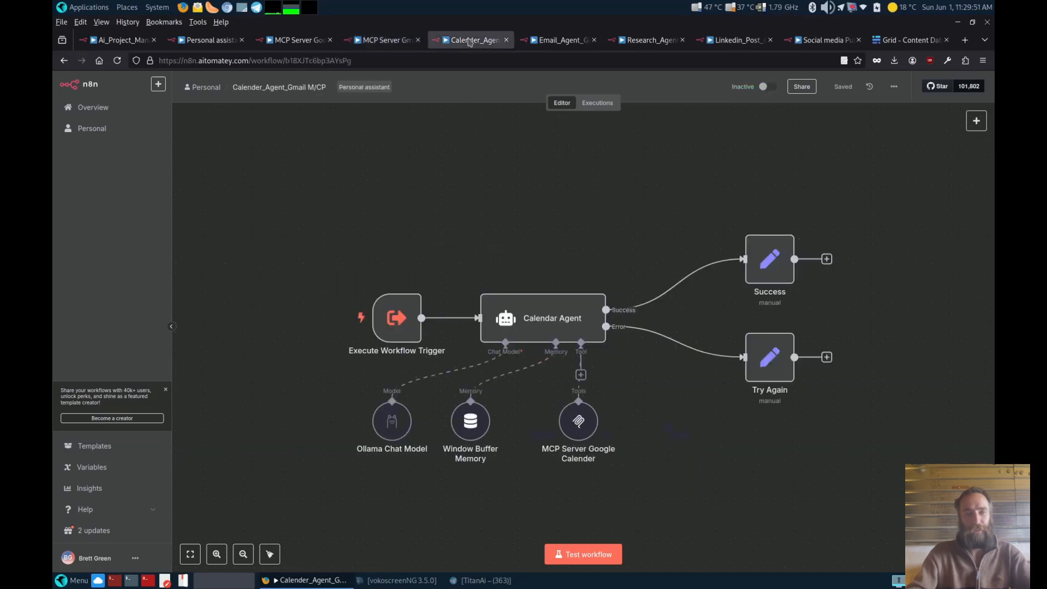
click(559, 39)
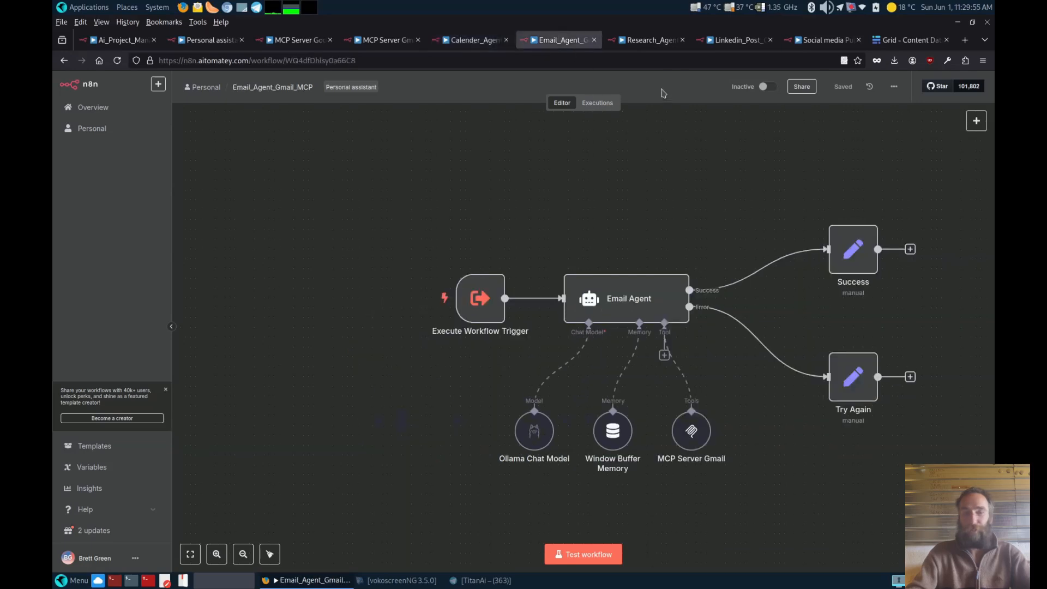
click(653, 44)
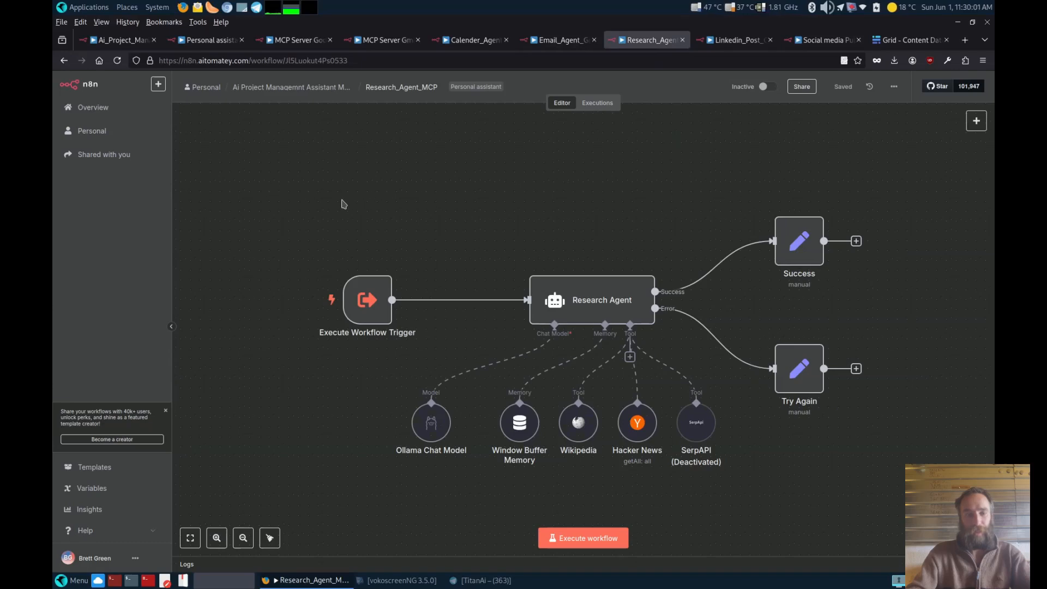
click(729, 43)
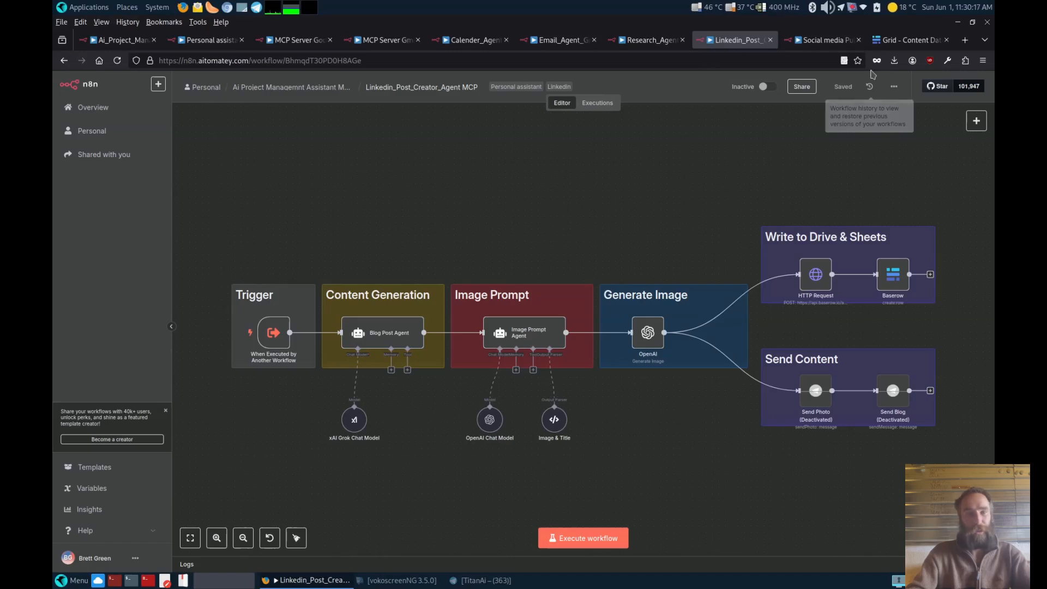
click(823, 40)
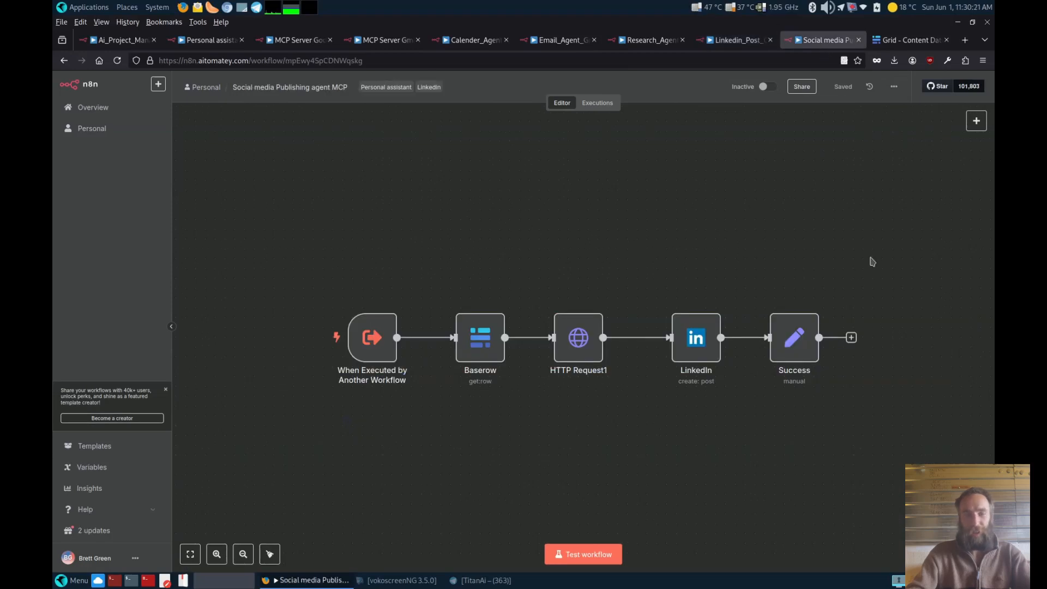
Check the MCP Server Baserow node's endpoint and bearer authentication in the main workflow, and the matching trigger in the Baserow server workflow.
click(207, 41)
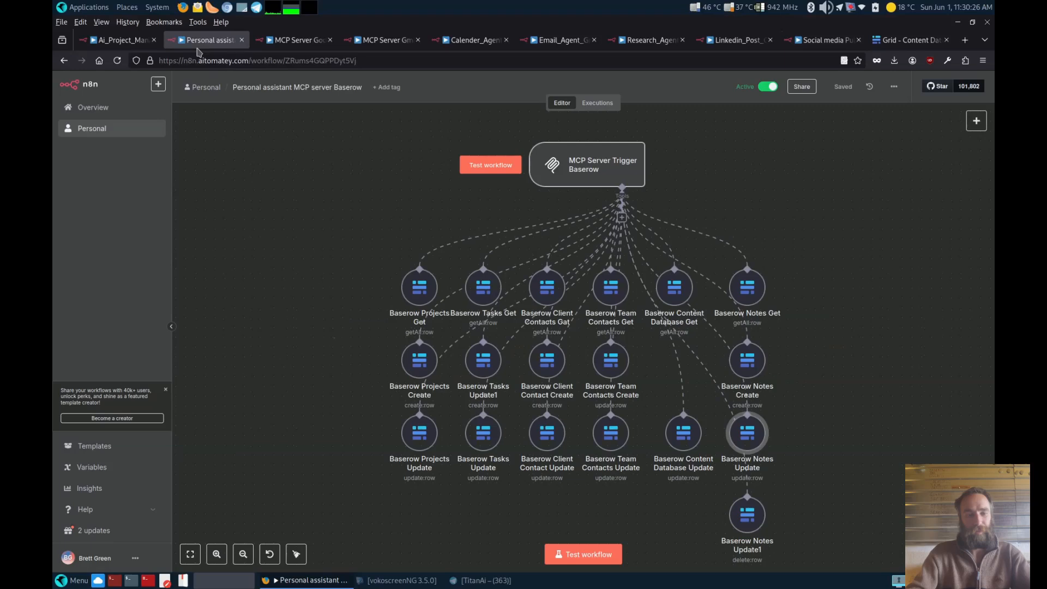
click(140, 40)
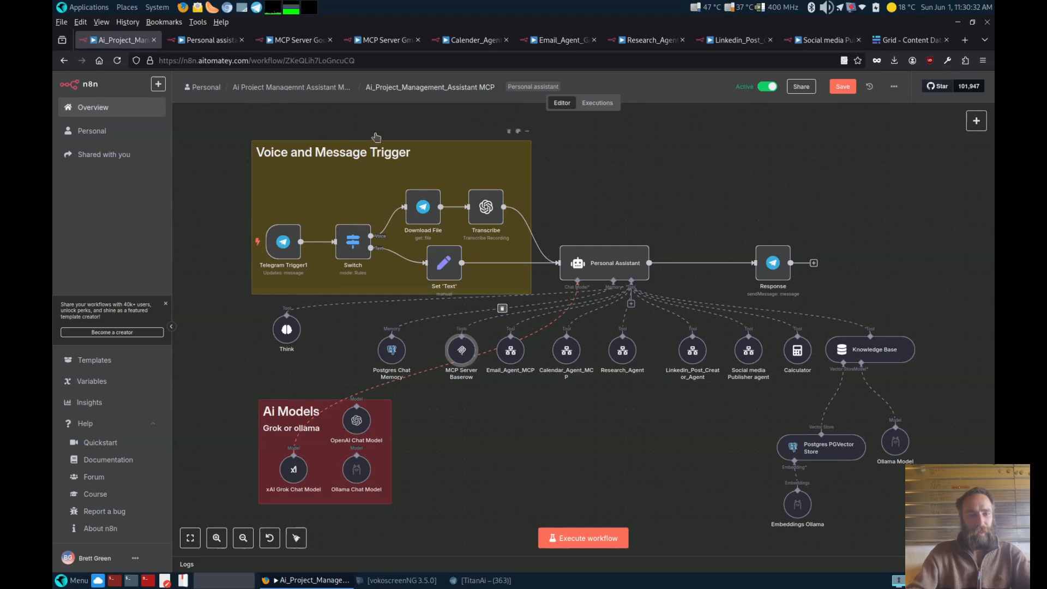
double_click(462, 350)
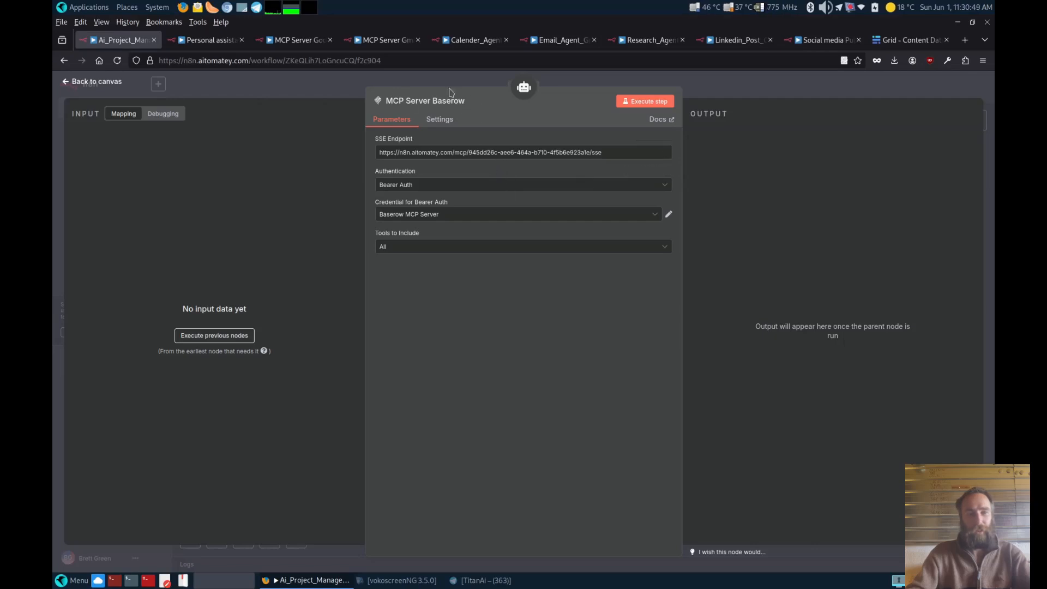
click(333, 86)
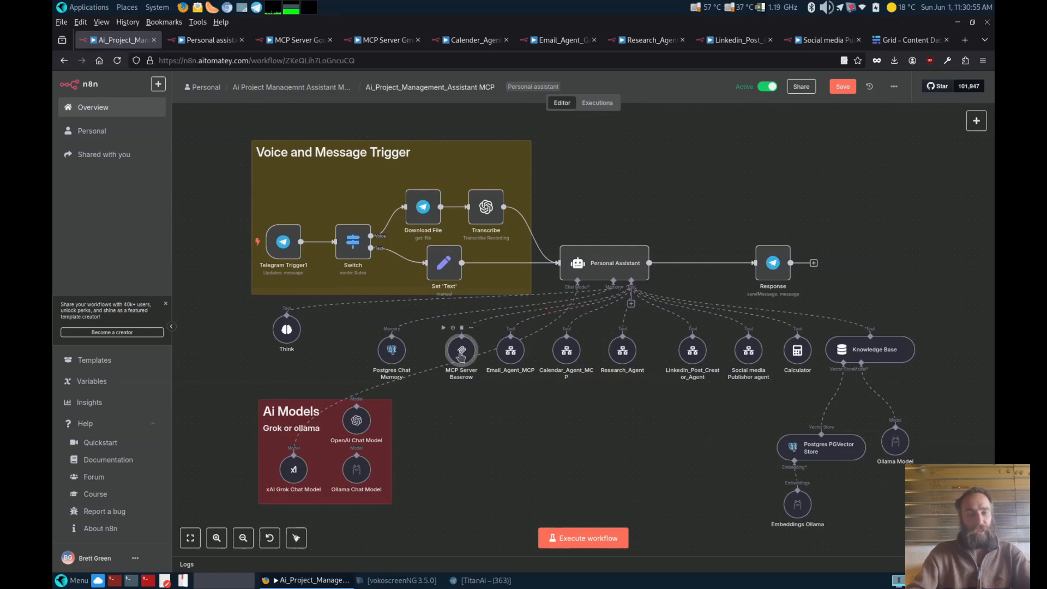
click(209, 40)
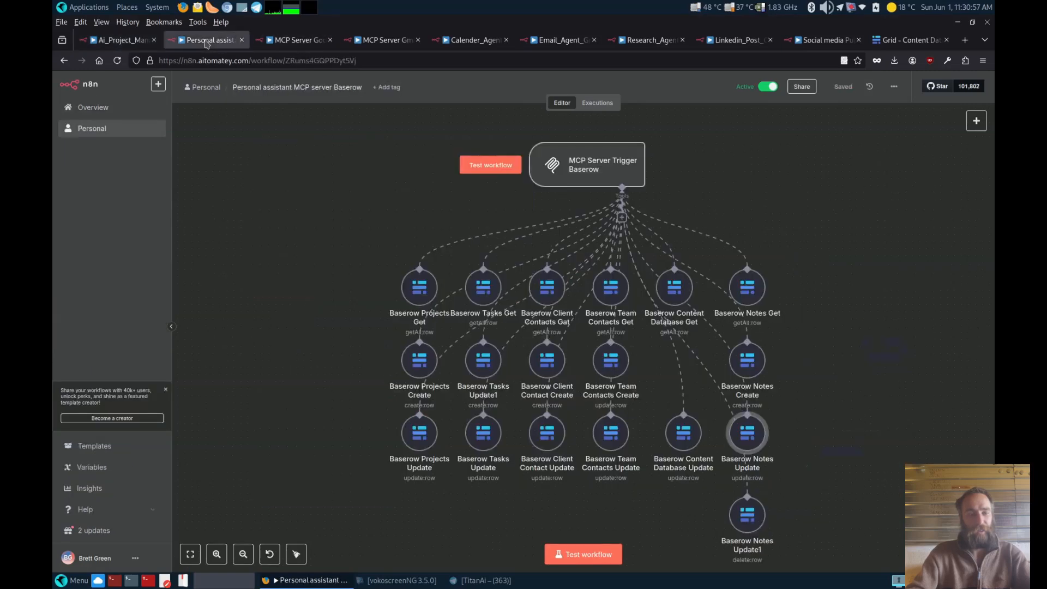
double_click(599, 167)
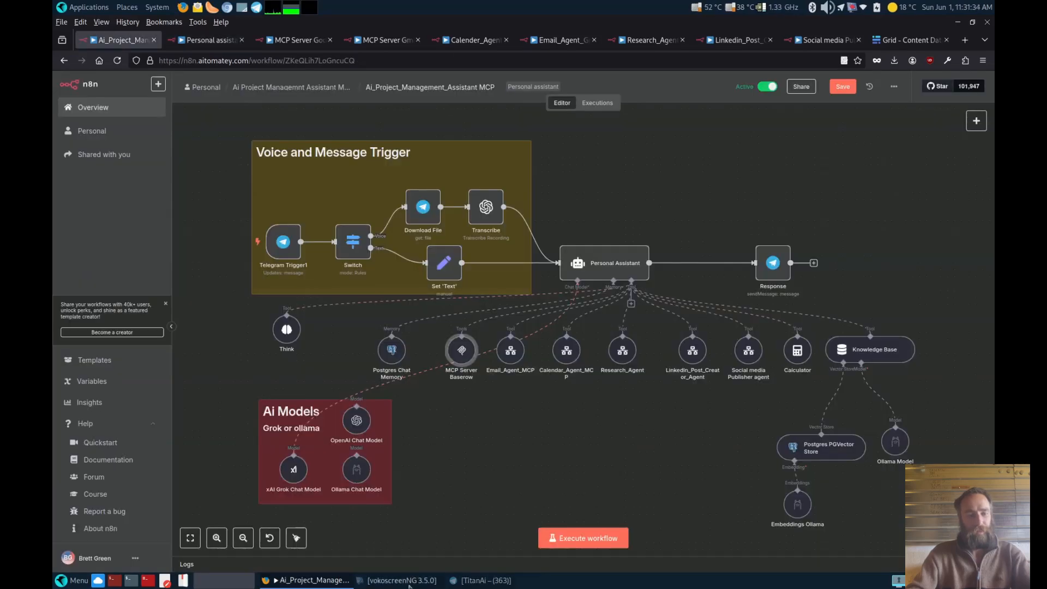
Switch to the TitanAi bot chat in Telegram and send a voice message requesting all current notes from Baserow.
click(481, 583)
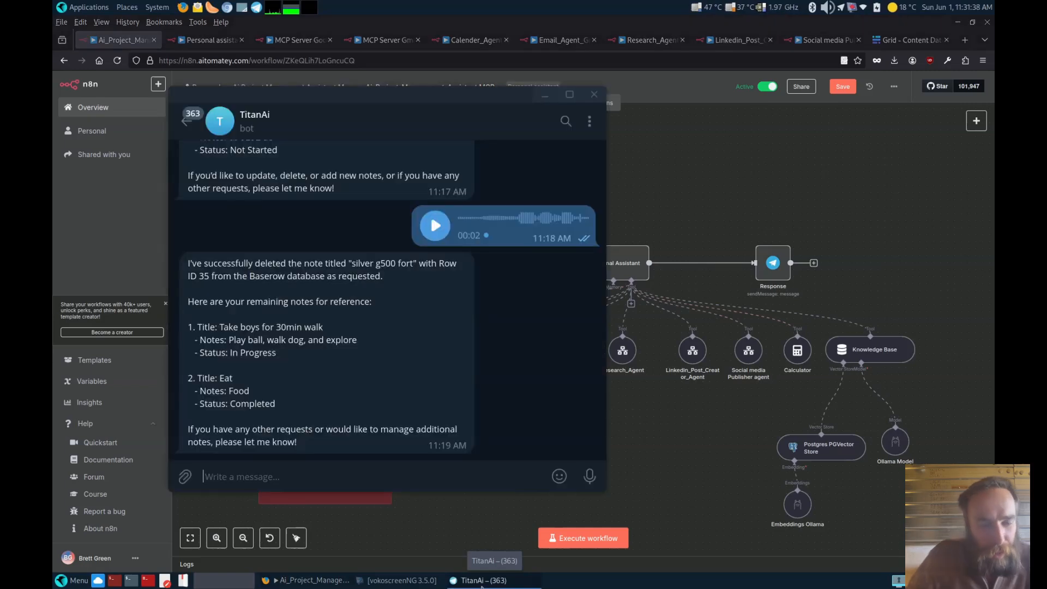
click(589, 476)
click(589, 476)
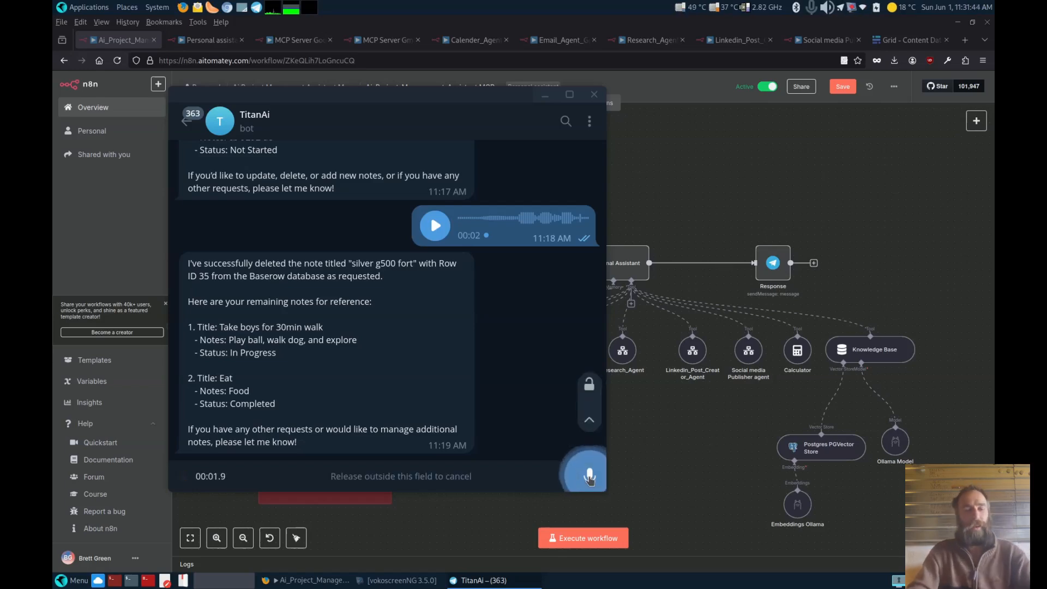
drag(590, 478, 589, 479)
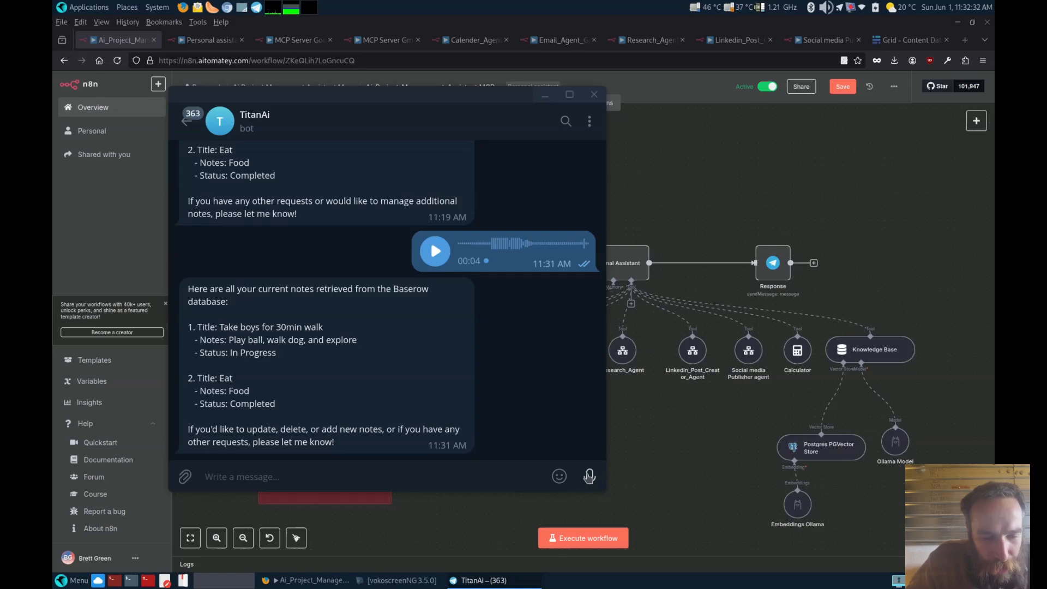
Send the bot a voice message requesting all projects from the Baserow Projects database, and read through the reply.
drag(589, 476, 588, 476)
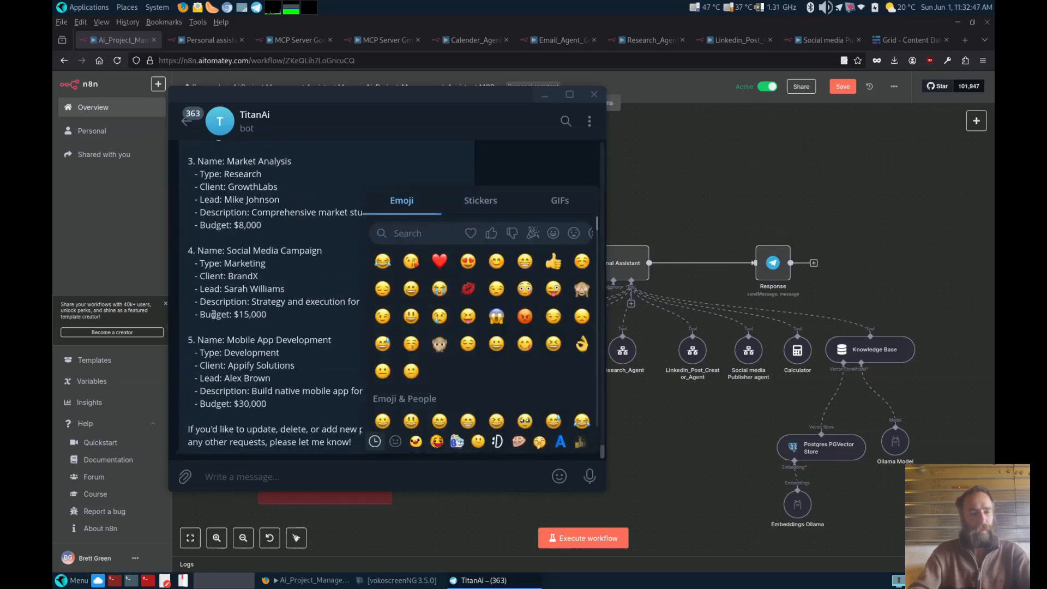
scroll(285, 337, up, 10)
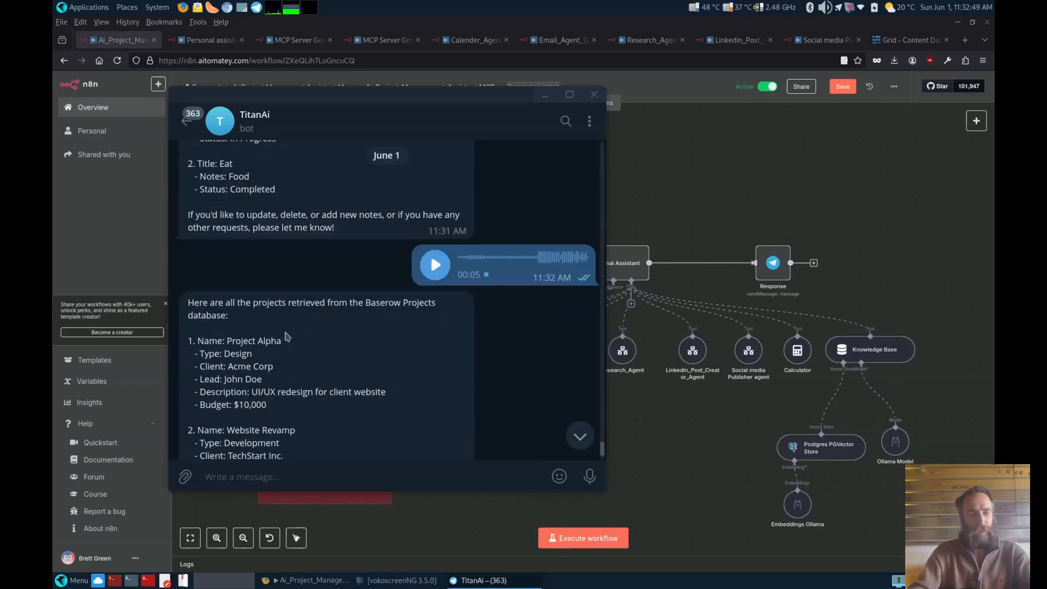
scroll(285, 336, down, 5)
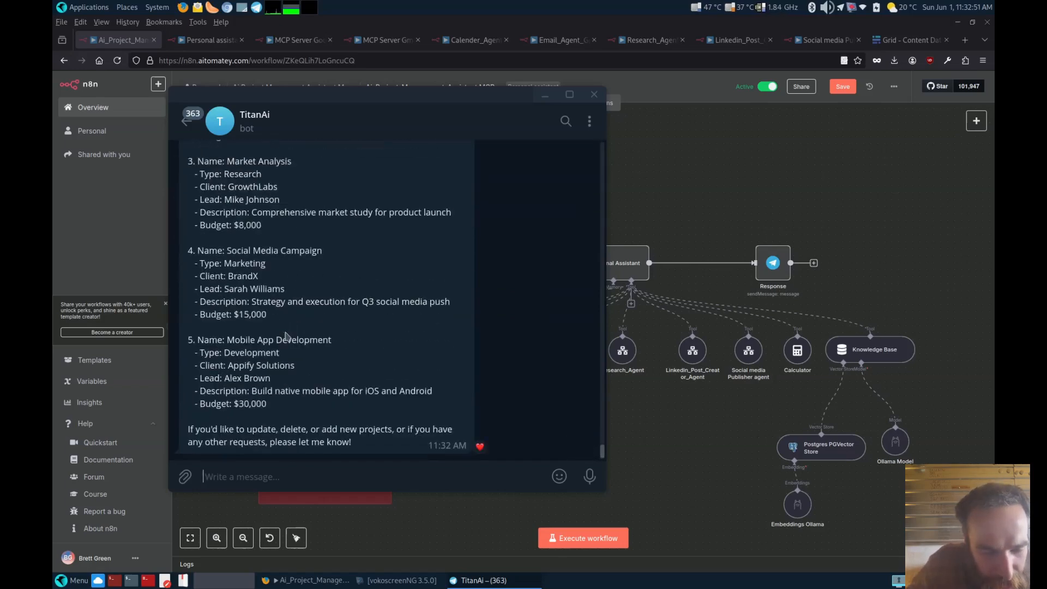
Send the bot a voice message requesting the tasks with missed deadlines, and read through the reply.
drag(591, 479, 592, 481)
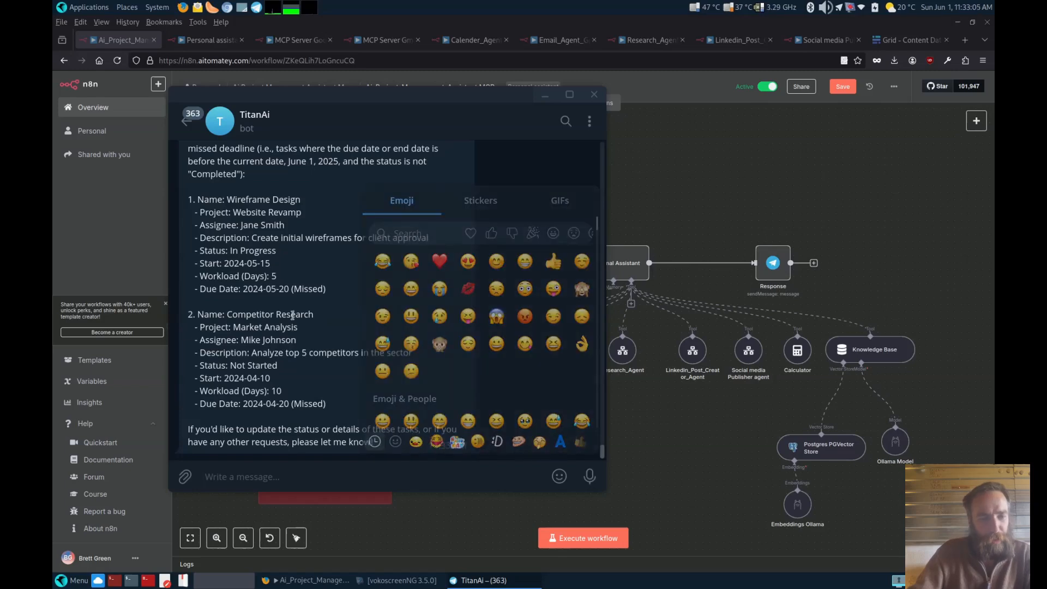
scroll(382, 324, up, 2)
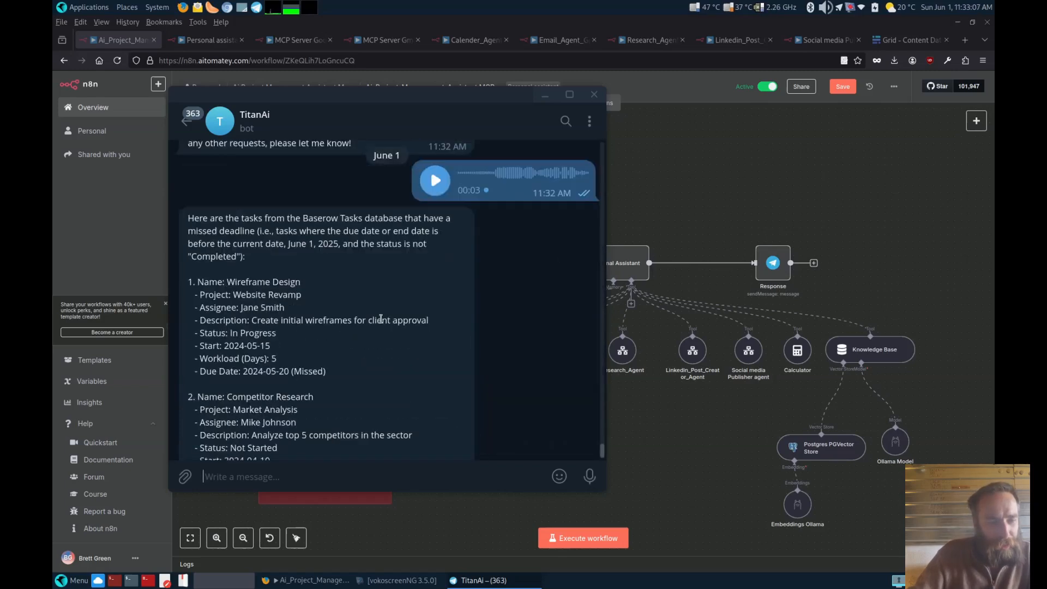
scroll(380, 319, down, 2)
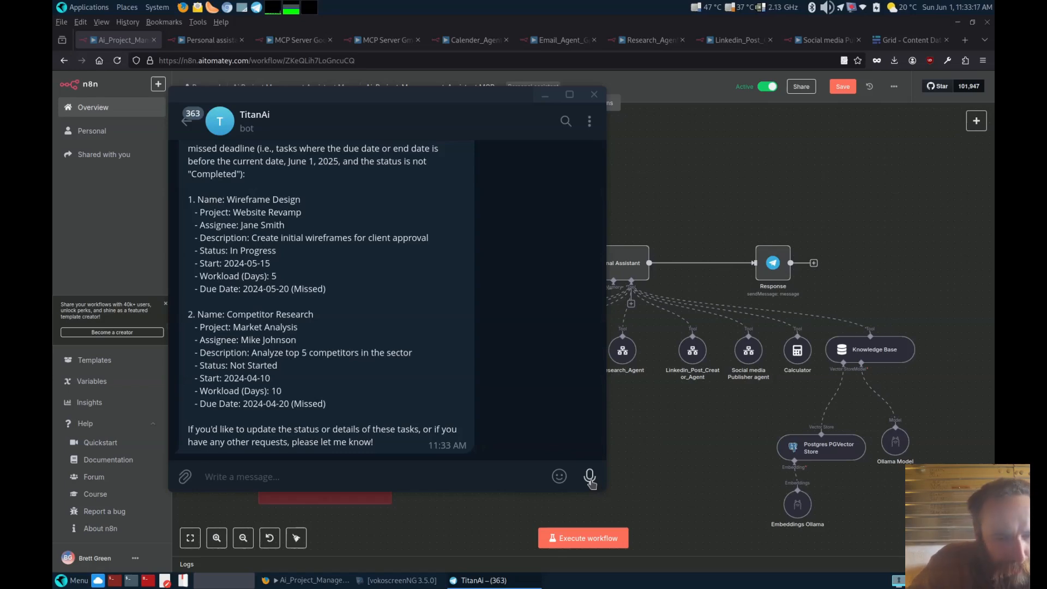
Request by voice the Wireframe Design assignee's contact information, and an email to them about the missed deadline proposing a 3:00 PM meeting today.
drag(589, 476, 592, 482)
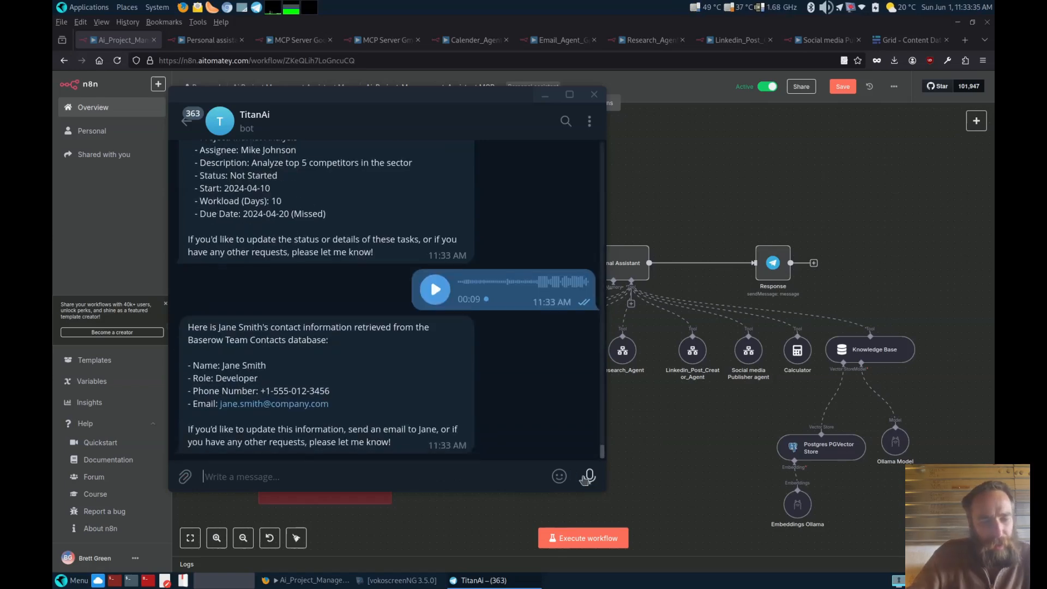
mouse_move(559, 476)
drag(590, 477, 590, 479)
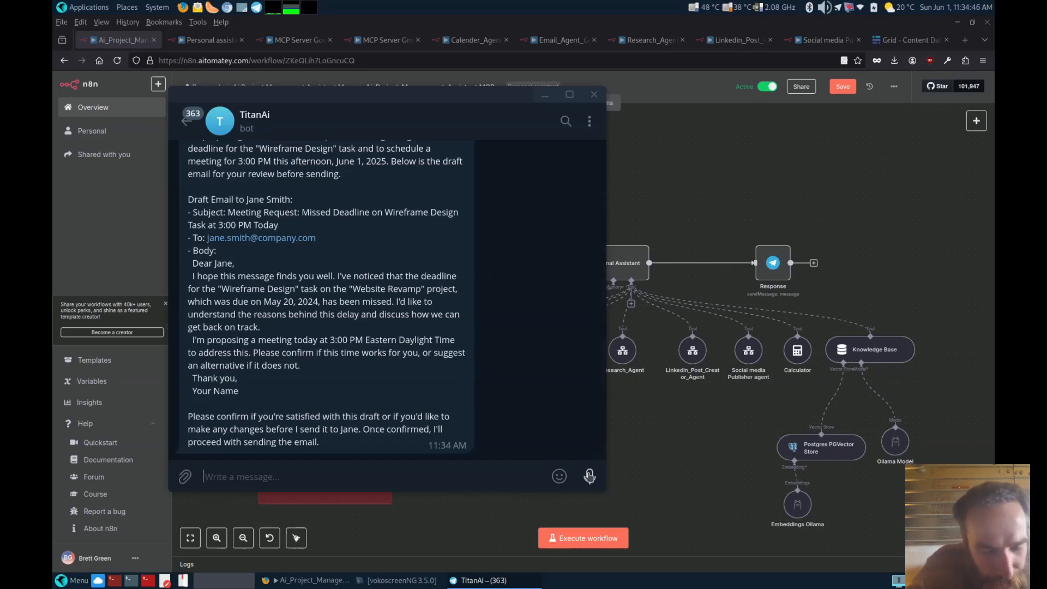
Approve by voice sending the missed-deadline email signed with the sender's name, and request today's calendar events.
drag(589, 487, 589, 487)
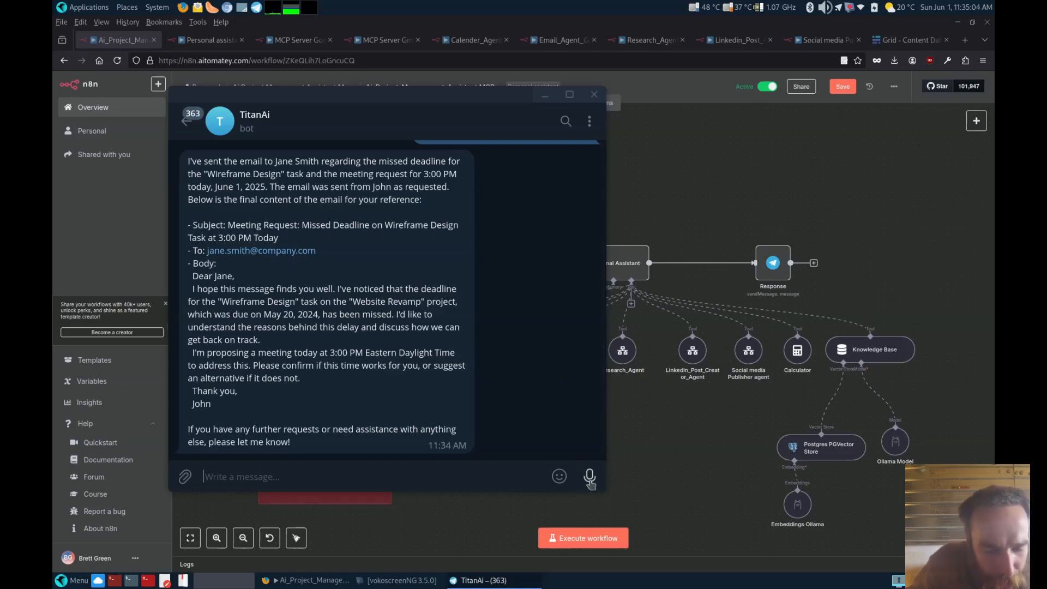
drag(595, 480, 596, 480)
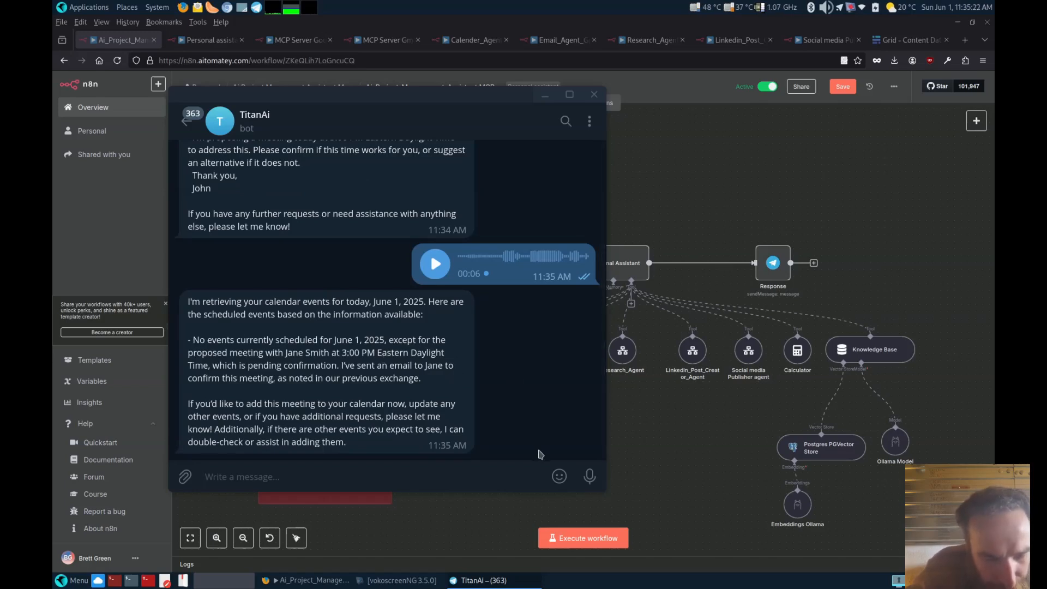
Ask the bot by voice to schedule the 3:00 PM meeting, and to note a pad, laptop and project documents as things to bring.
drag(590, 476, 589, 476)
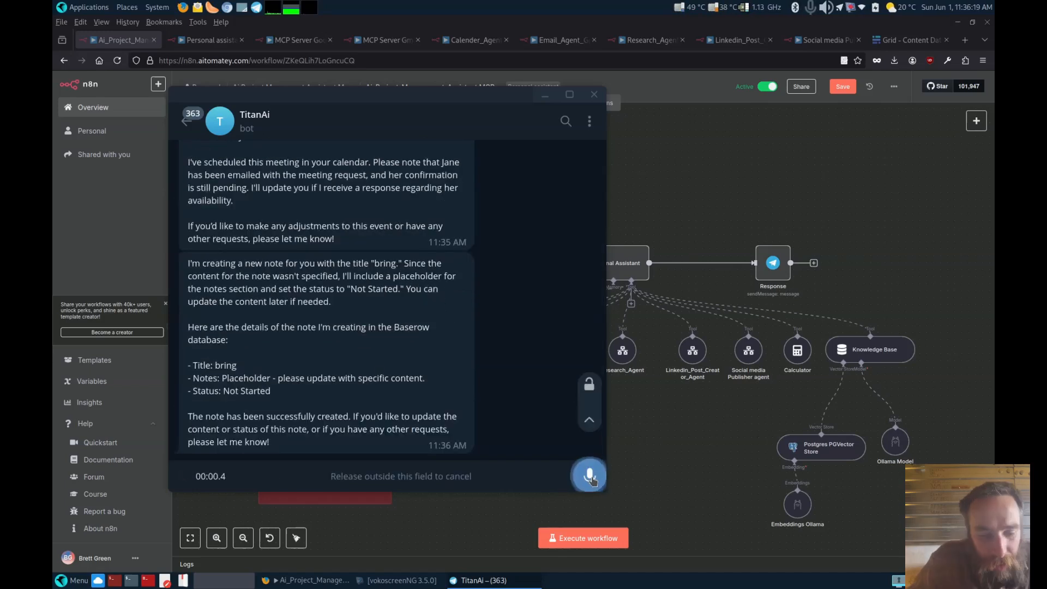
drag(589, 476, 593, 480)
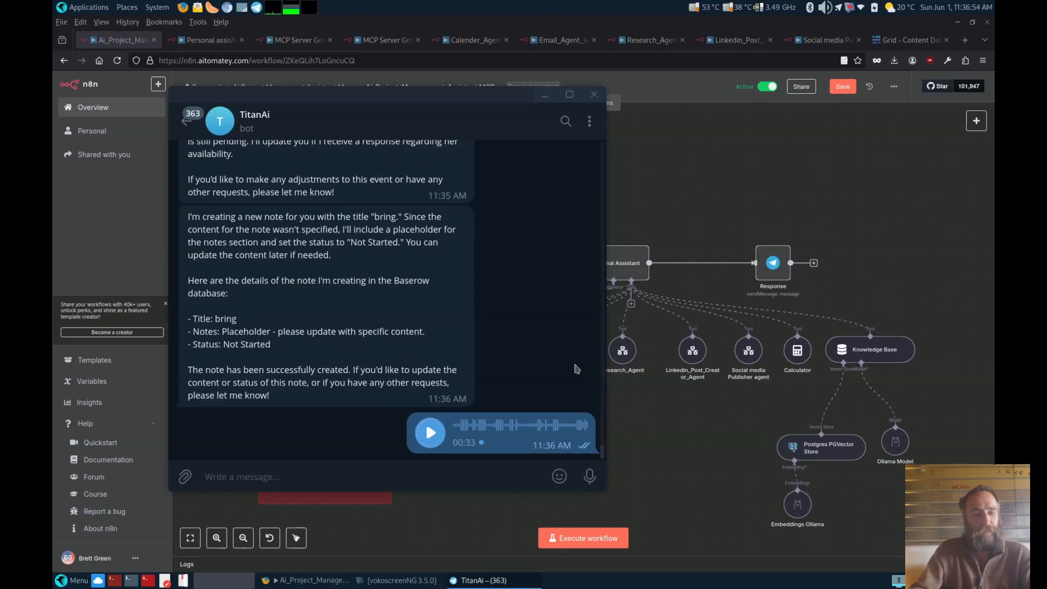
Request all notes from the Baserow Notes database by voice, read through the reply, and follow up with another voice message.
drag(589, 476, 592, 480)
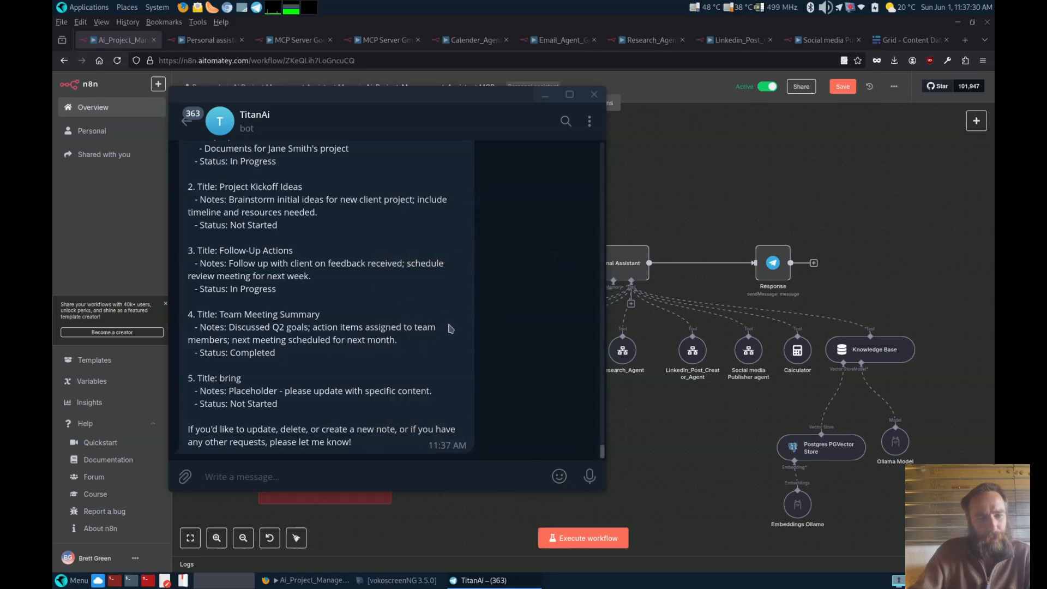
scroll(450, 328, up, 3)
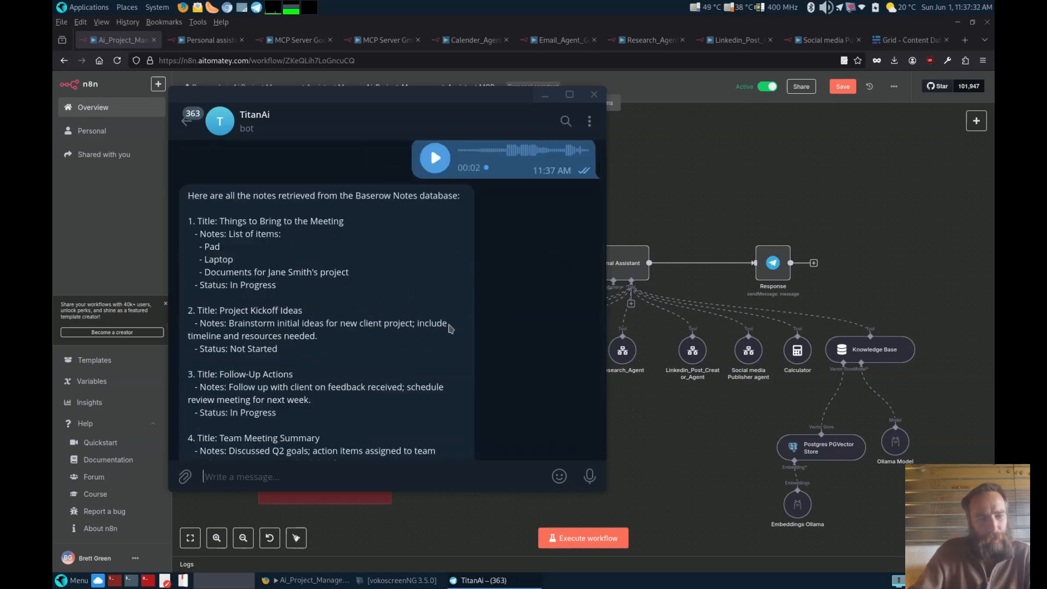
scroll(451, 327, down, 2)
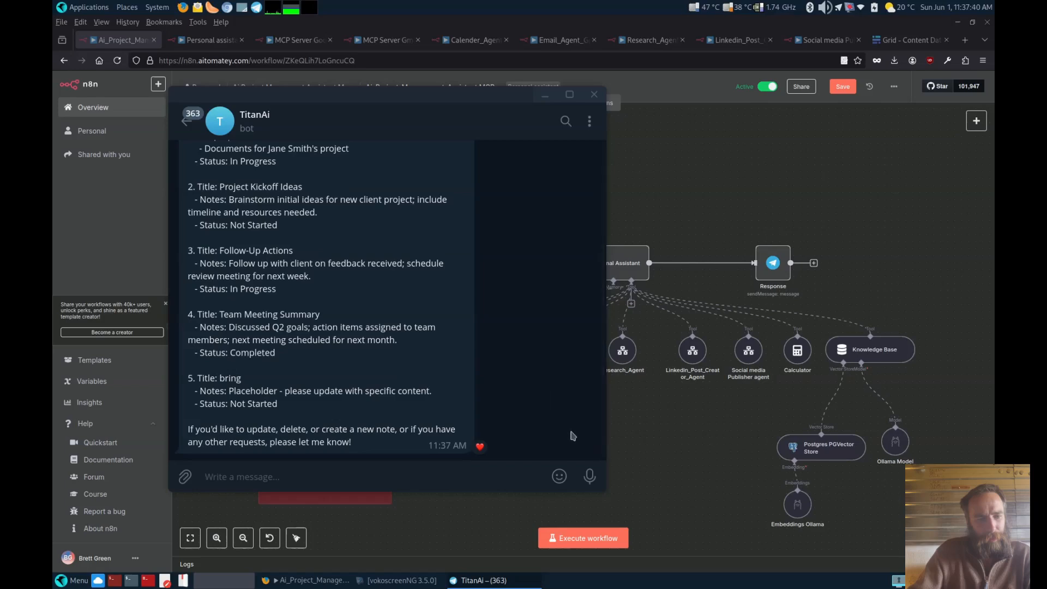
click(591, 478)
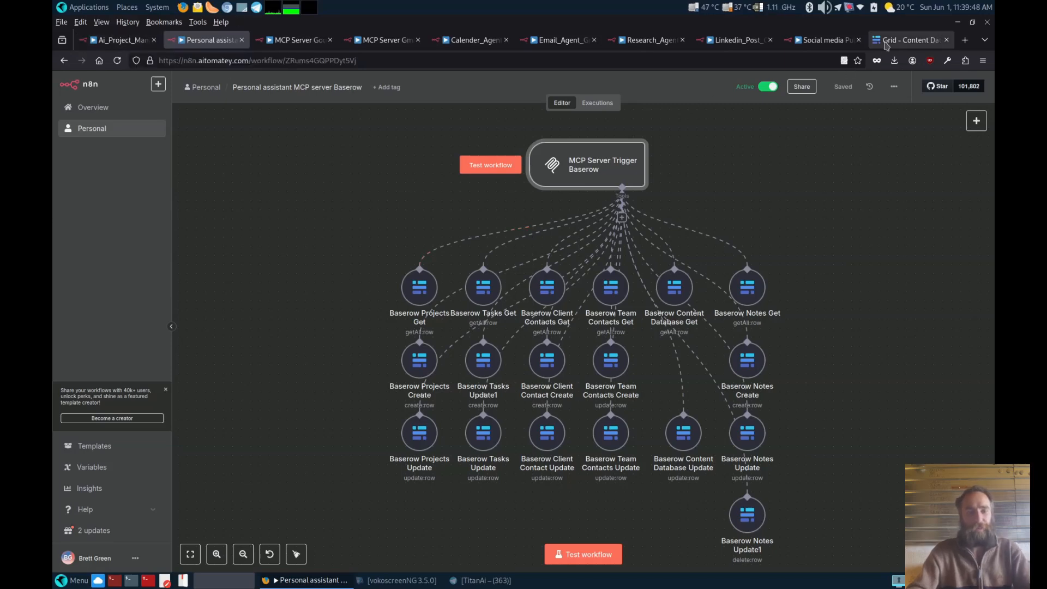
Switch to the Baserow Project Management database, refresh it, and look through its Projects, Tasks, Clients and Team tables.
click(905, 40)
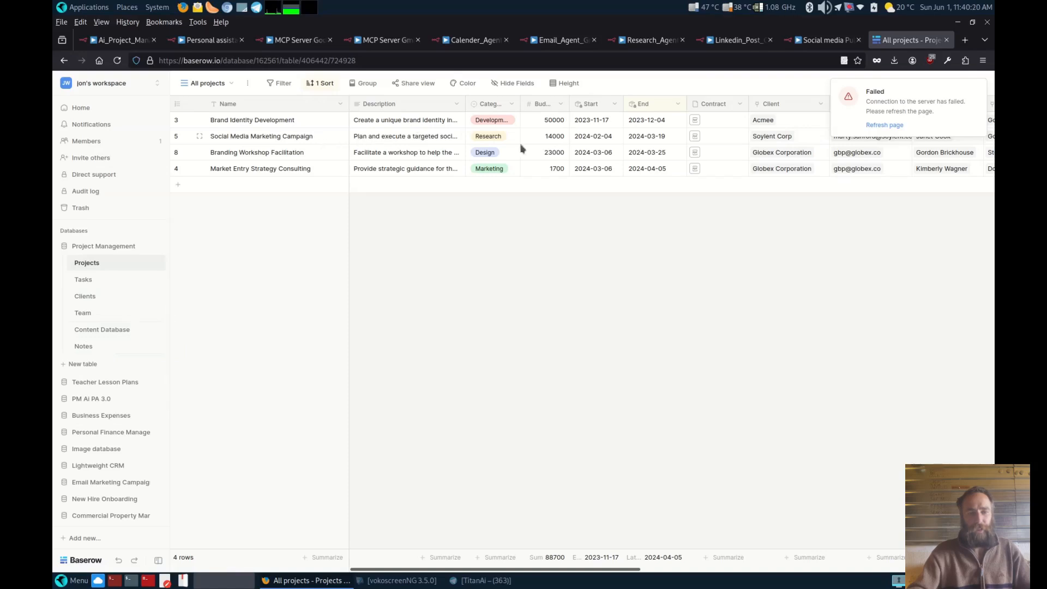
click(877, 126)
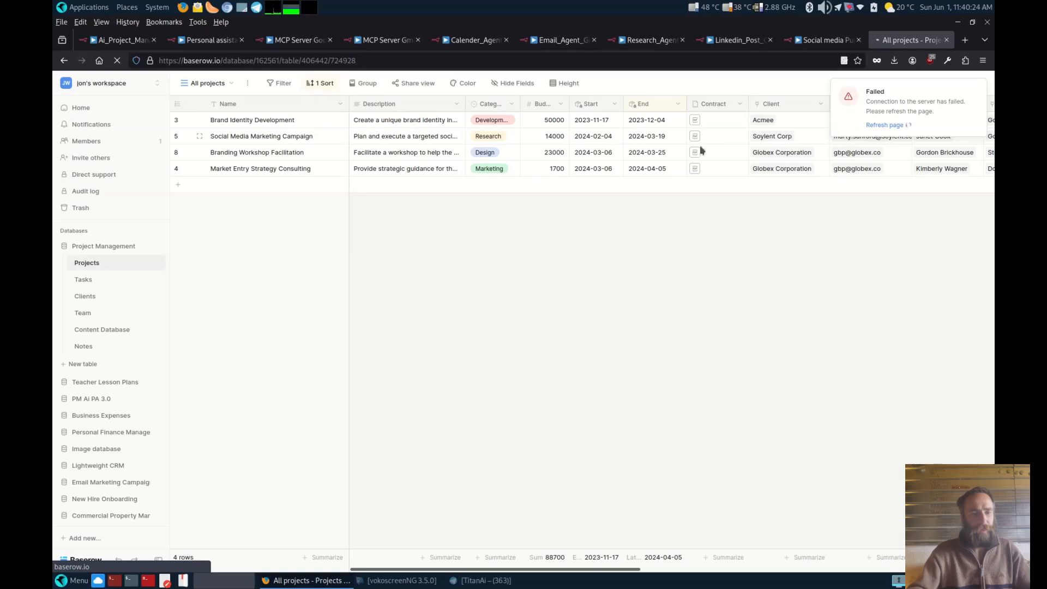
click(83, 280)
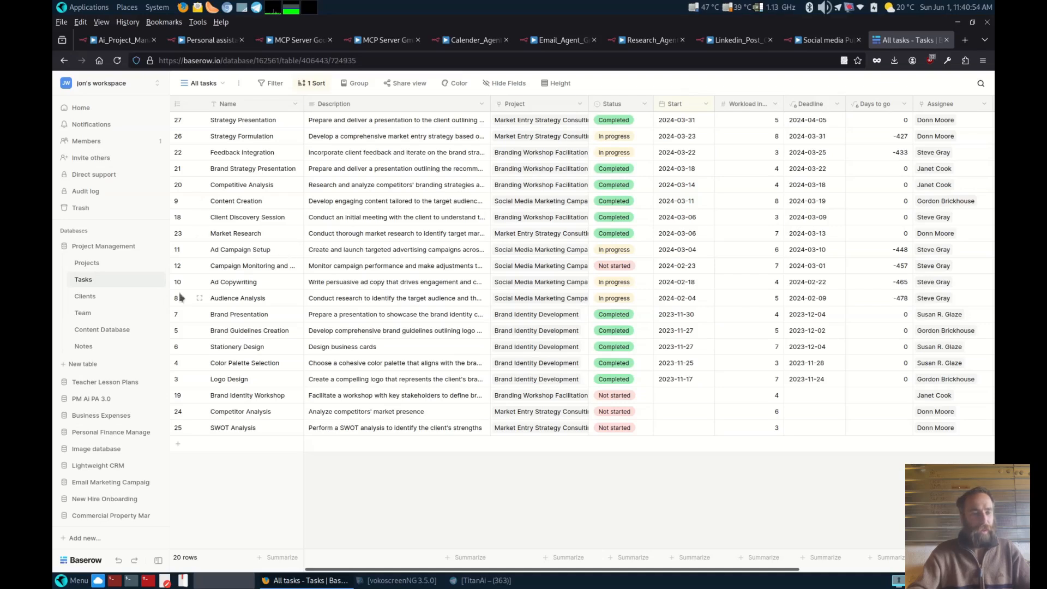
click(104, 302)
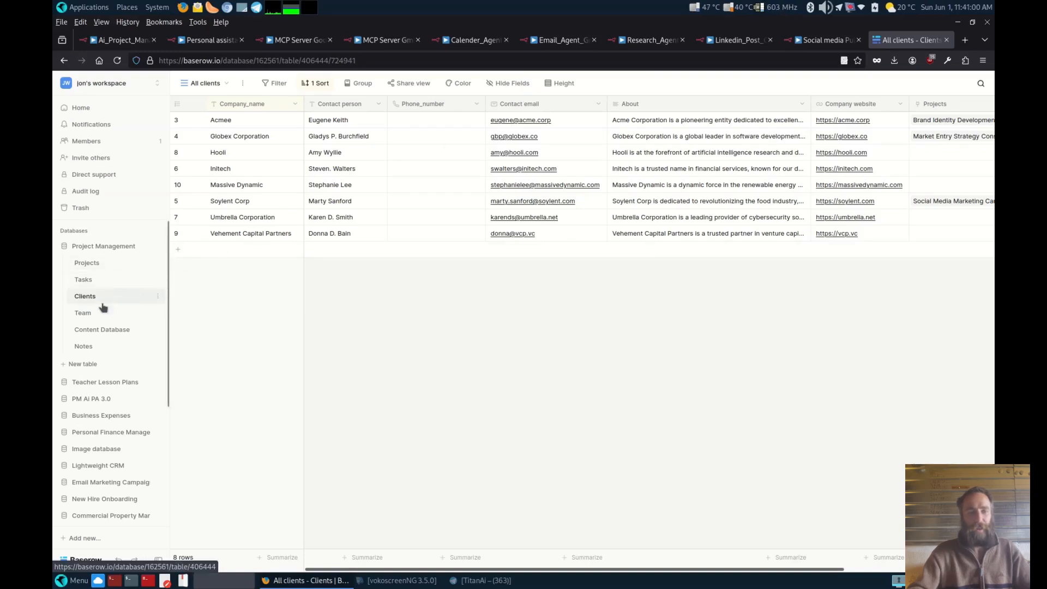
click(101, 317)
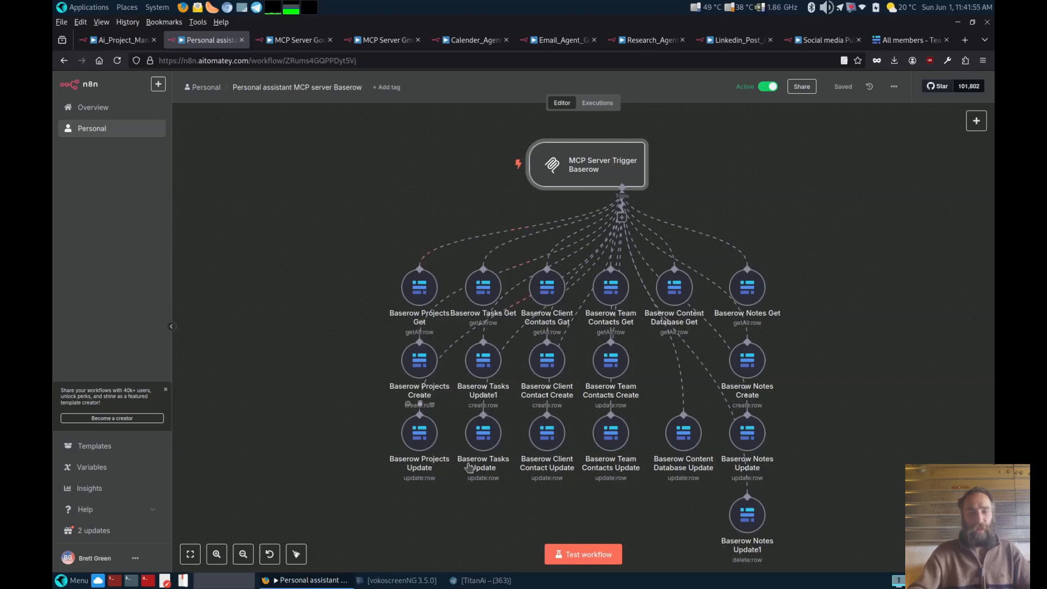
Examine the Baserow Notes Update node's parameters in the Baserow MCP server workflow, including the Status field's model-filled description.
double_click(748, 433)
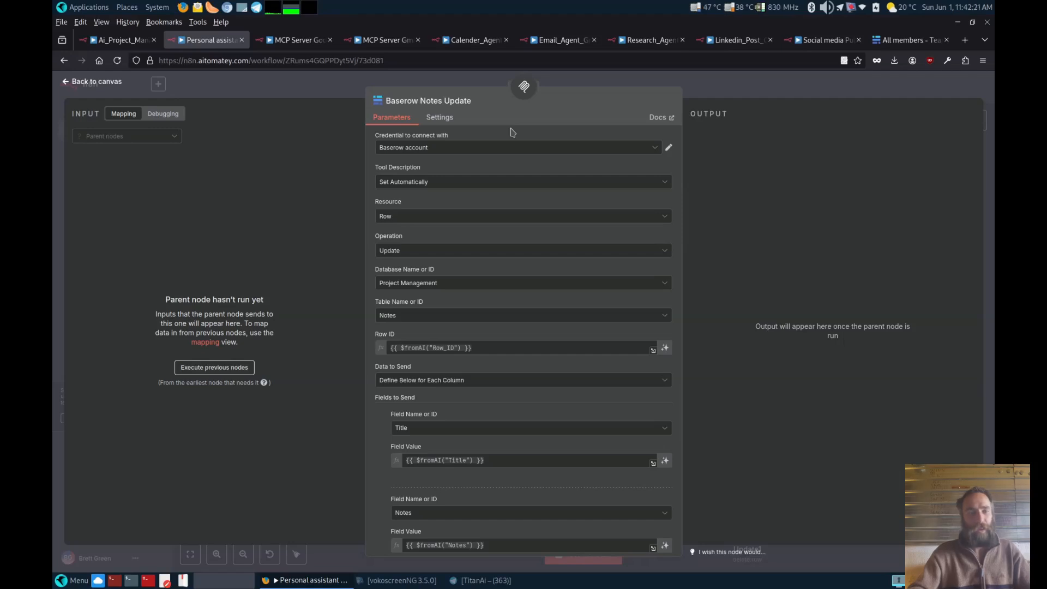
click(346, 89)
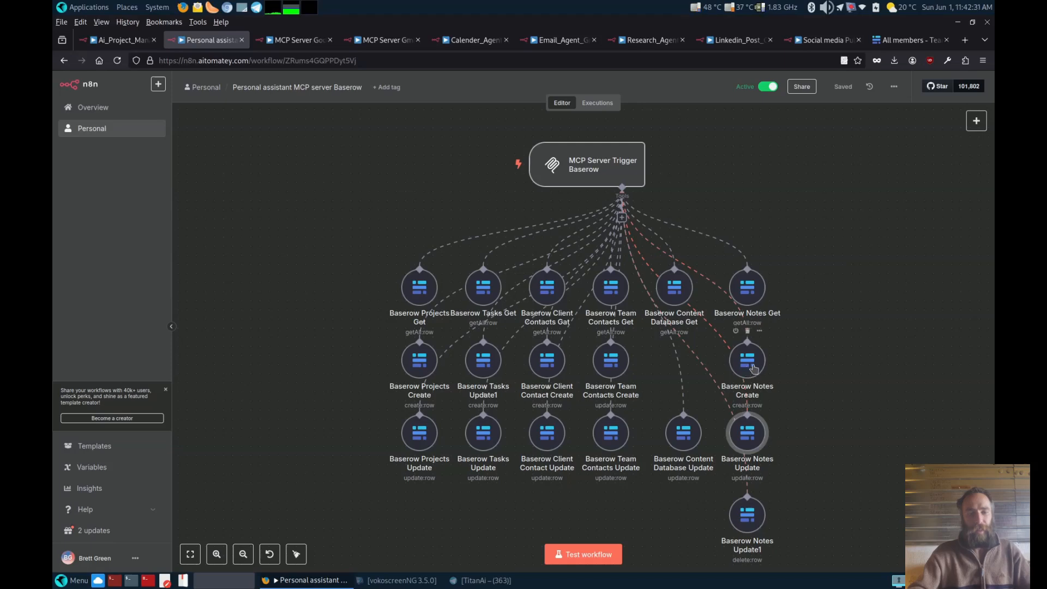
double_click(748, 432)
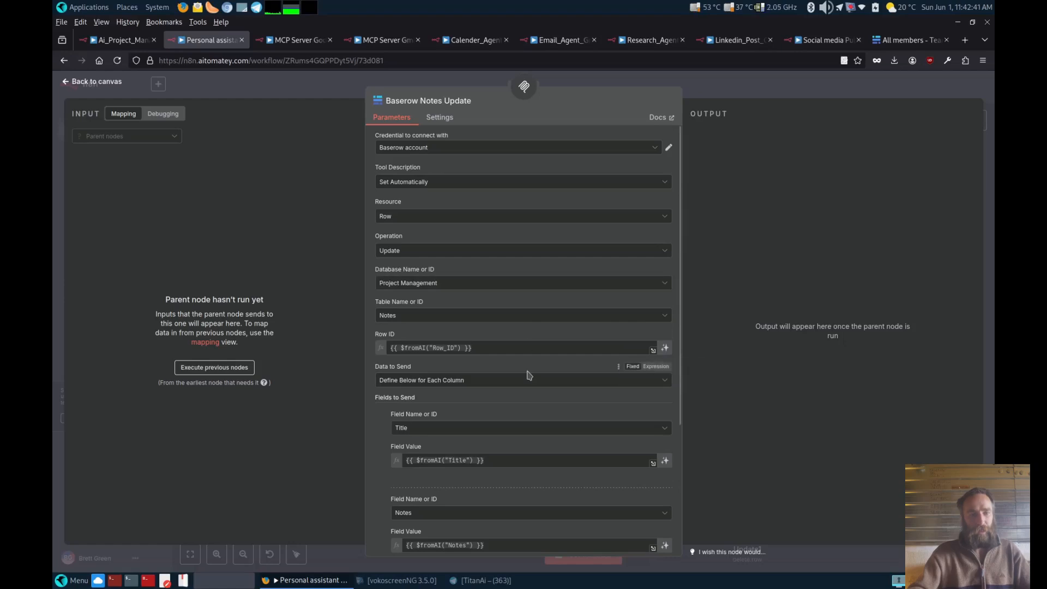
scroll(521, 248, down, 2)
scroll(521, 249, down, 3)
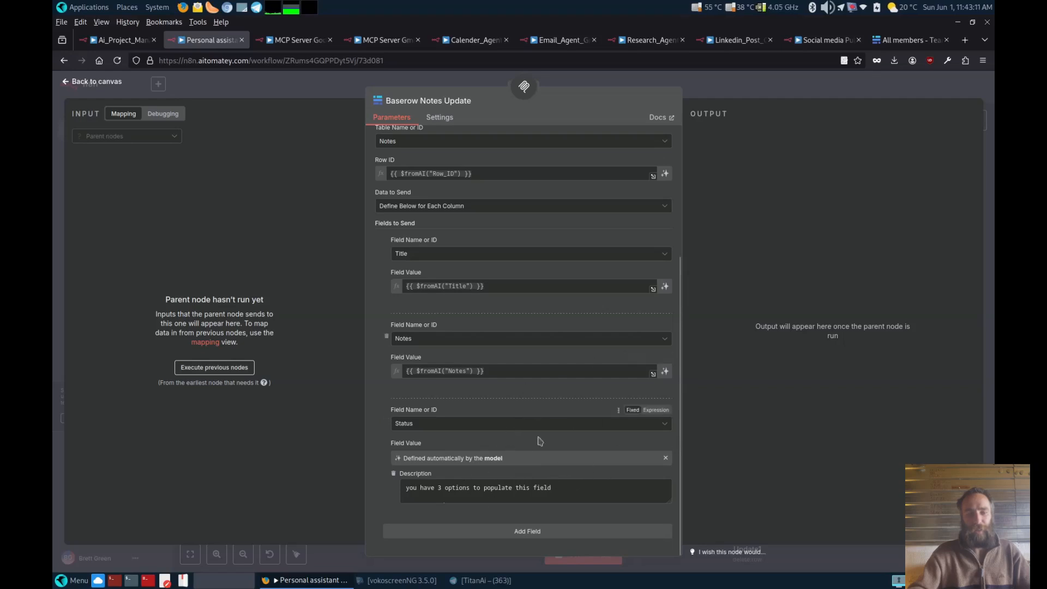
click(496, 499)
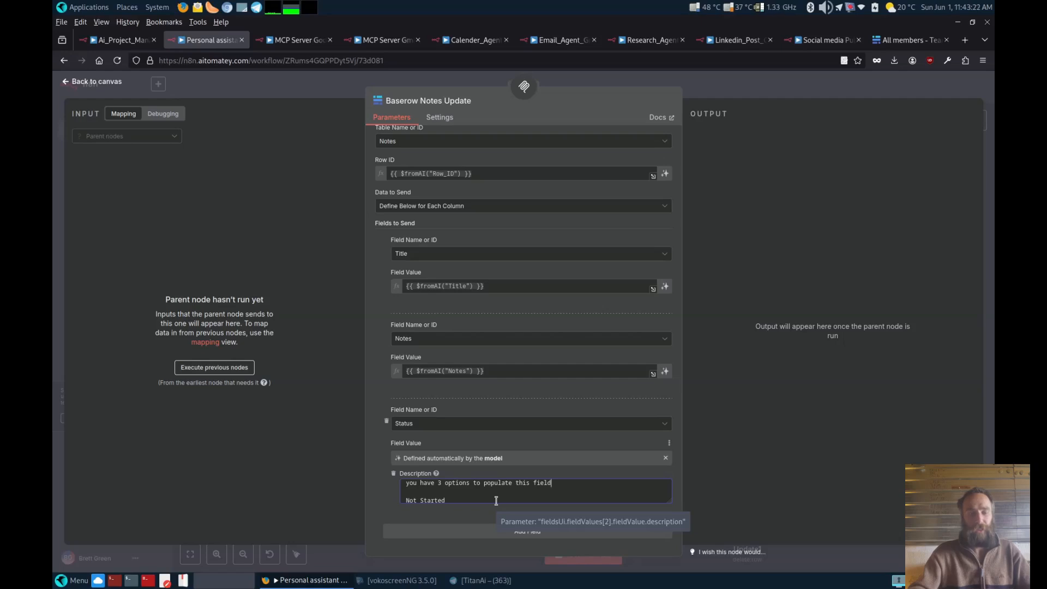
scroll(524, 491, down, 1)
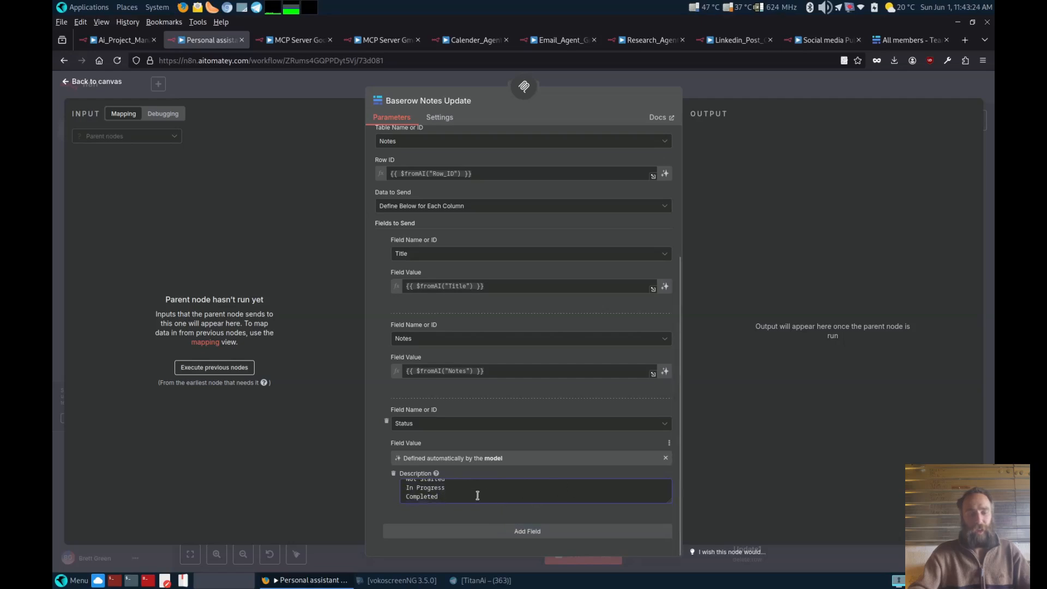
scroll(471, 498, up, 1)
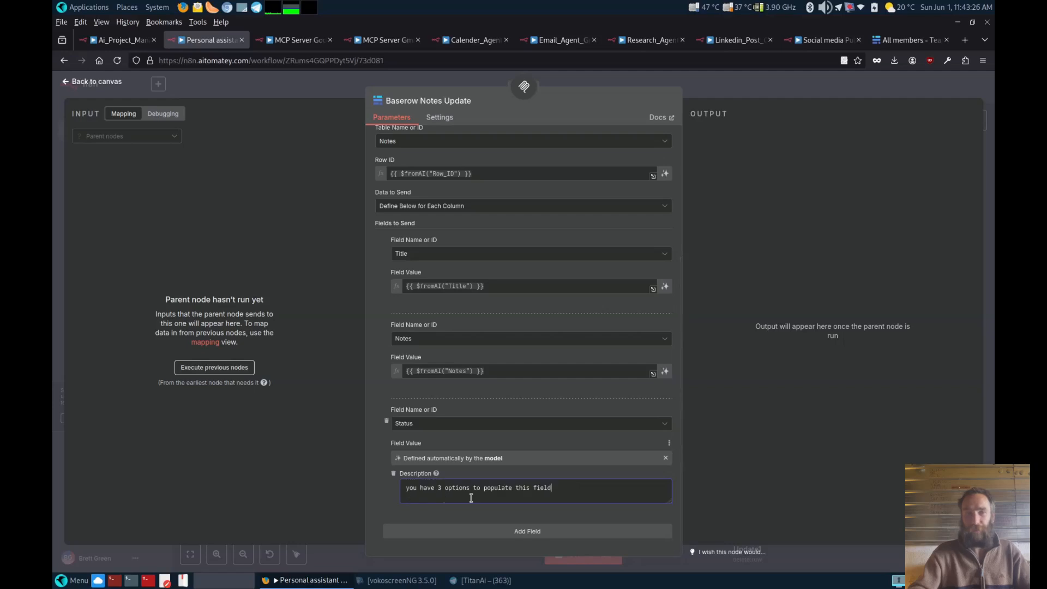
click(350, 90)
Add a Gmail Tool to the MCP Server Trigger in the MCP Server Gmail workflow.
key(ctrl+Tab)
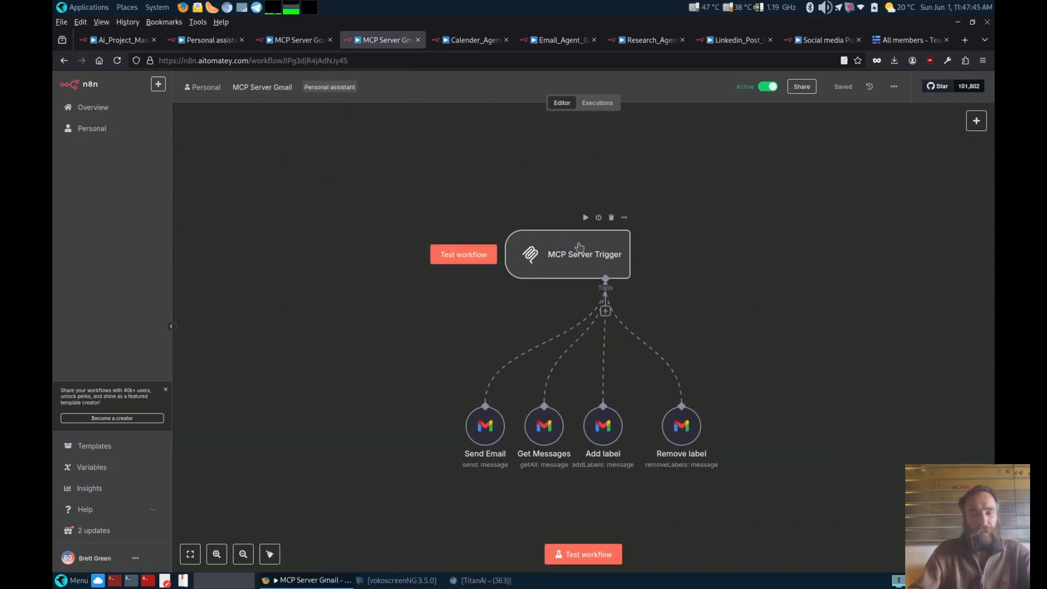
click(605, 311)
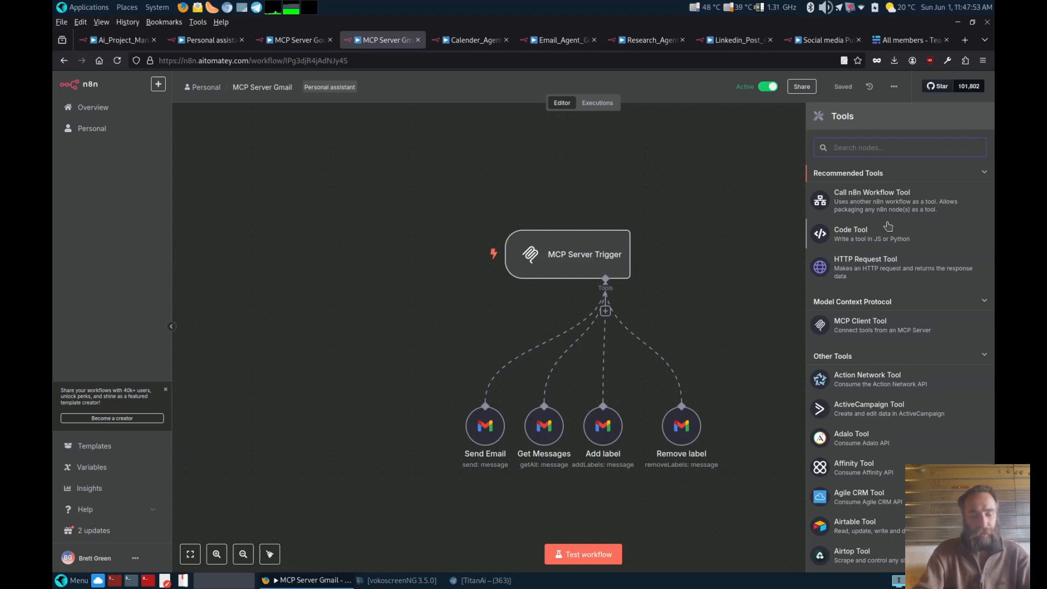
text(gmail)
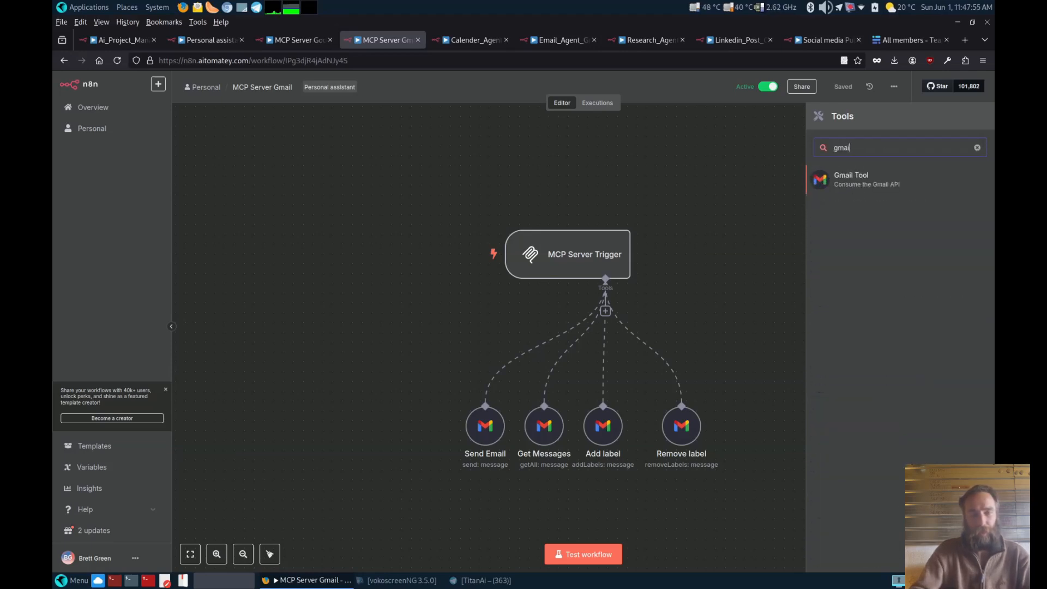
click(837, 183)
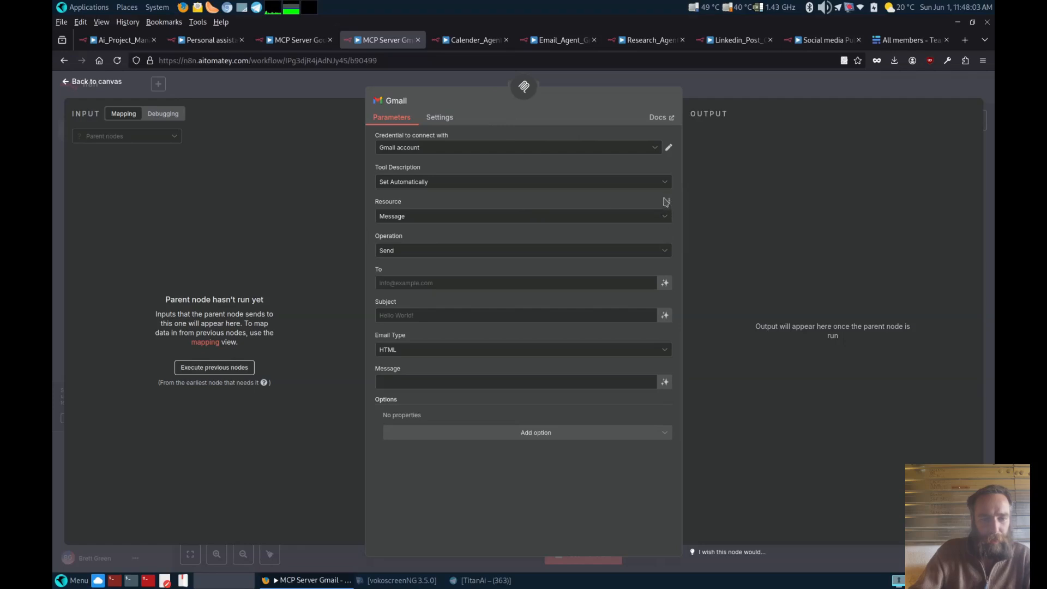
Set the new Gmail tool's operation to Delete with a model-defined Message ID, and place its node beside Remove label.
click(662, 252)
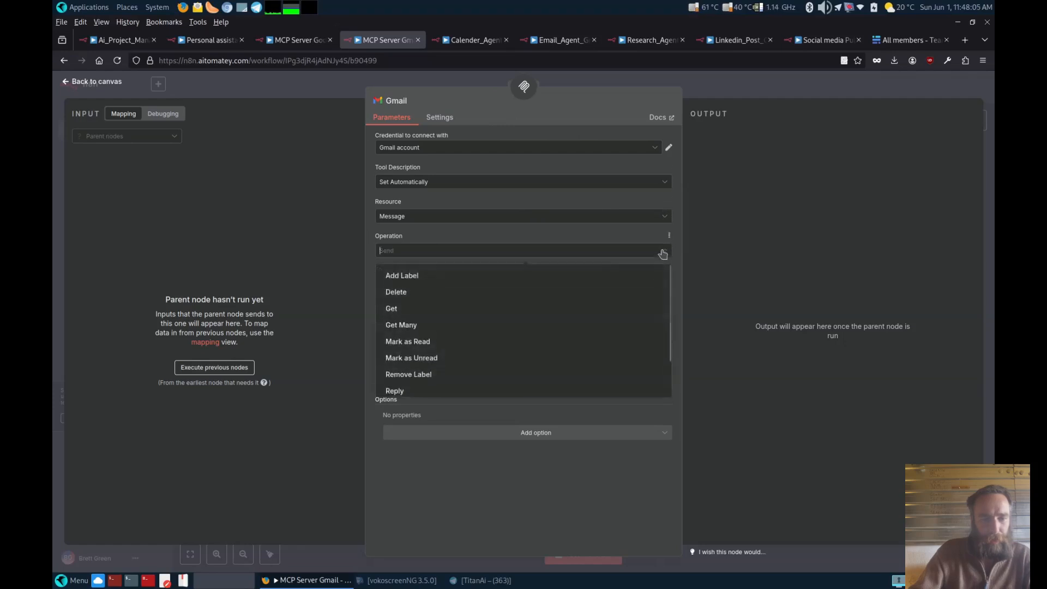
click(442, 277)
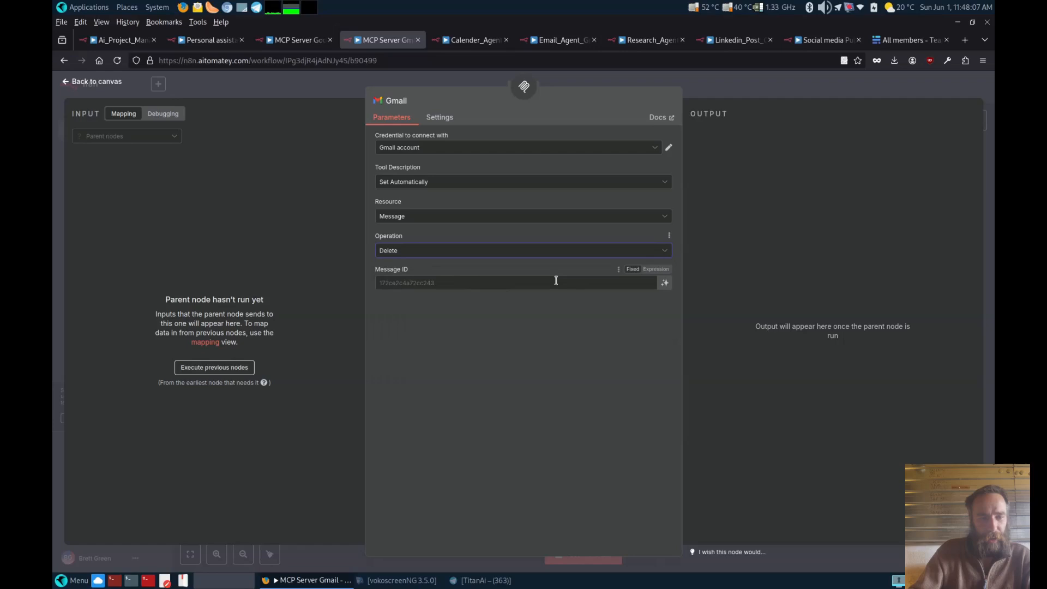
click(664, 283)
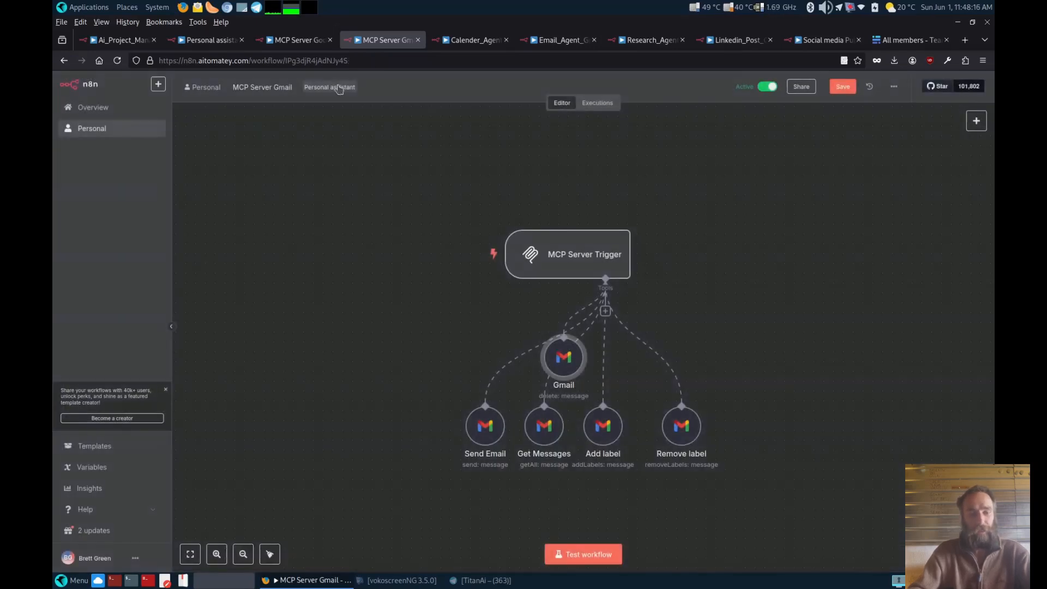
click(340, 87)
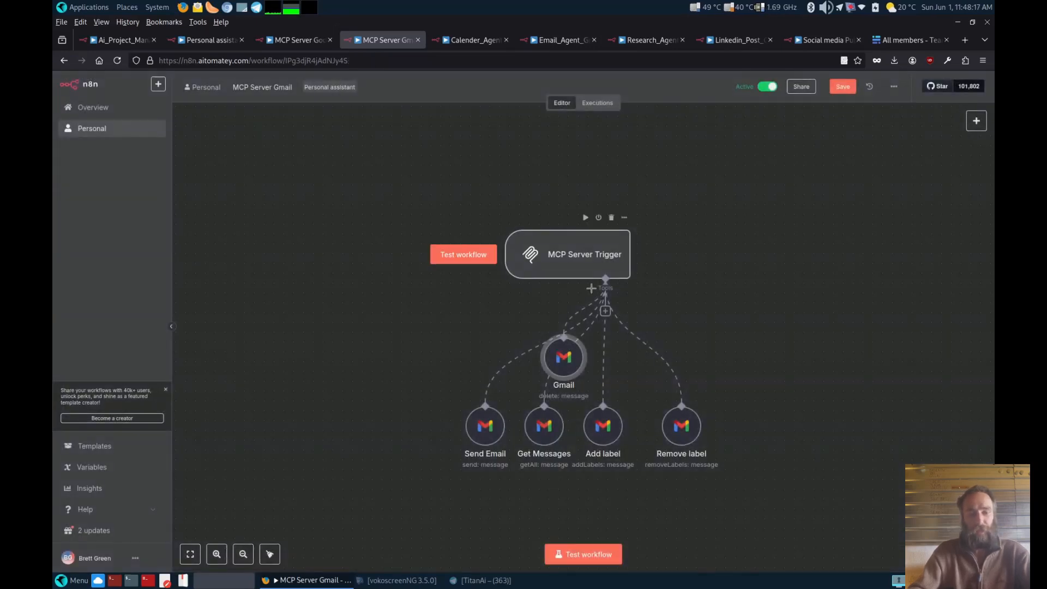
drag(569, 357, 755, 434)
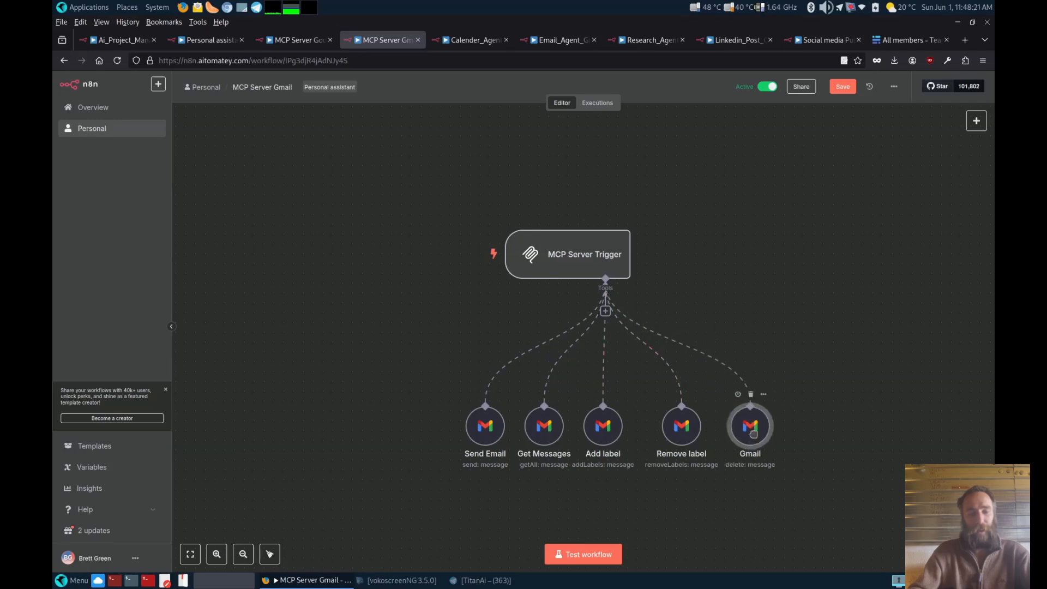